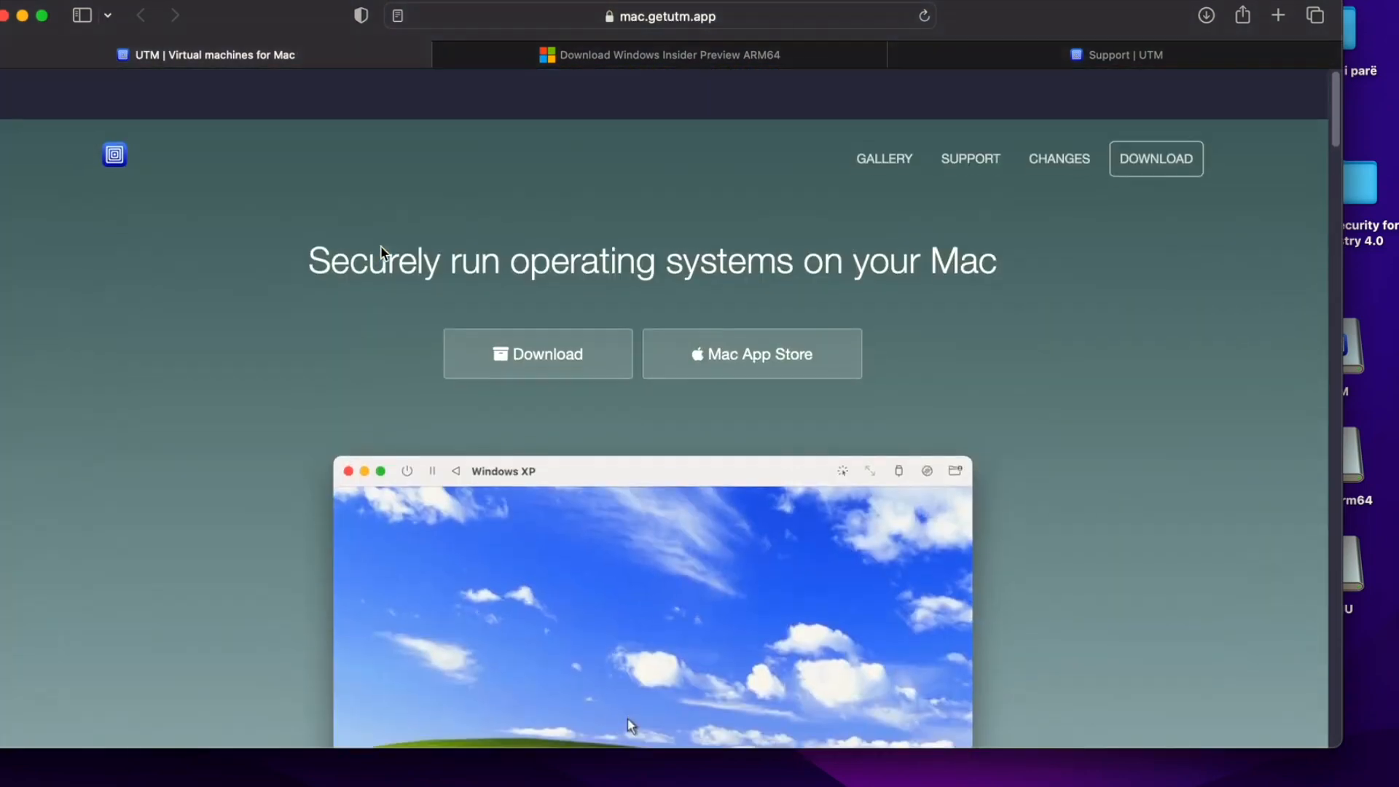
# - Review the UTM home page, the Windows Insider Preview ARM64 download page and the SPICE Guest Tools download on UTM's Support page
pyautogui.scroll(-1, 380, 252)
pyautogui.scroll(1, 381, 253)
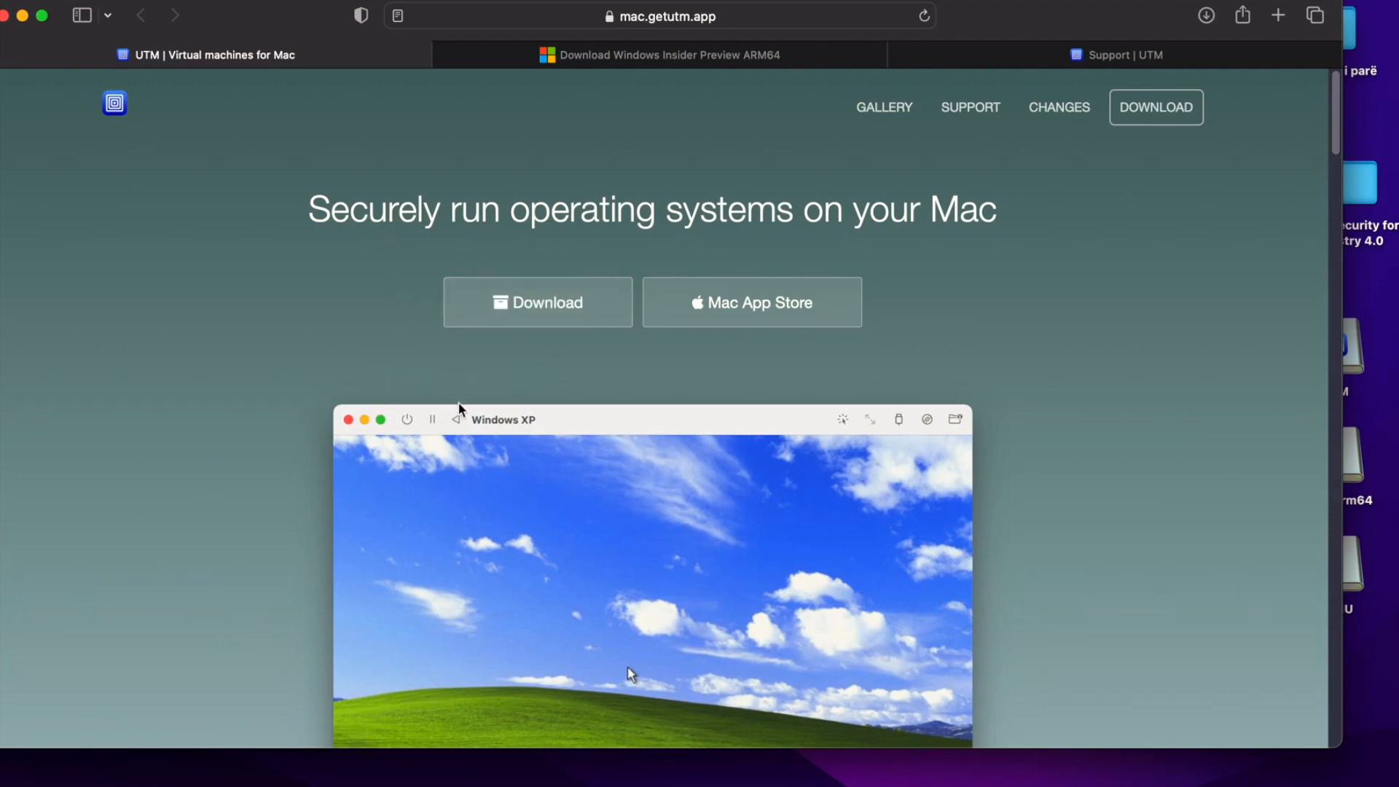
pyautogui.click(590, 64)
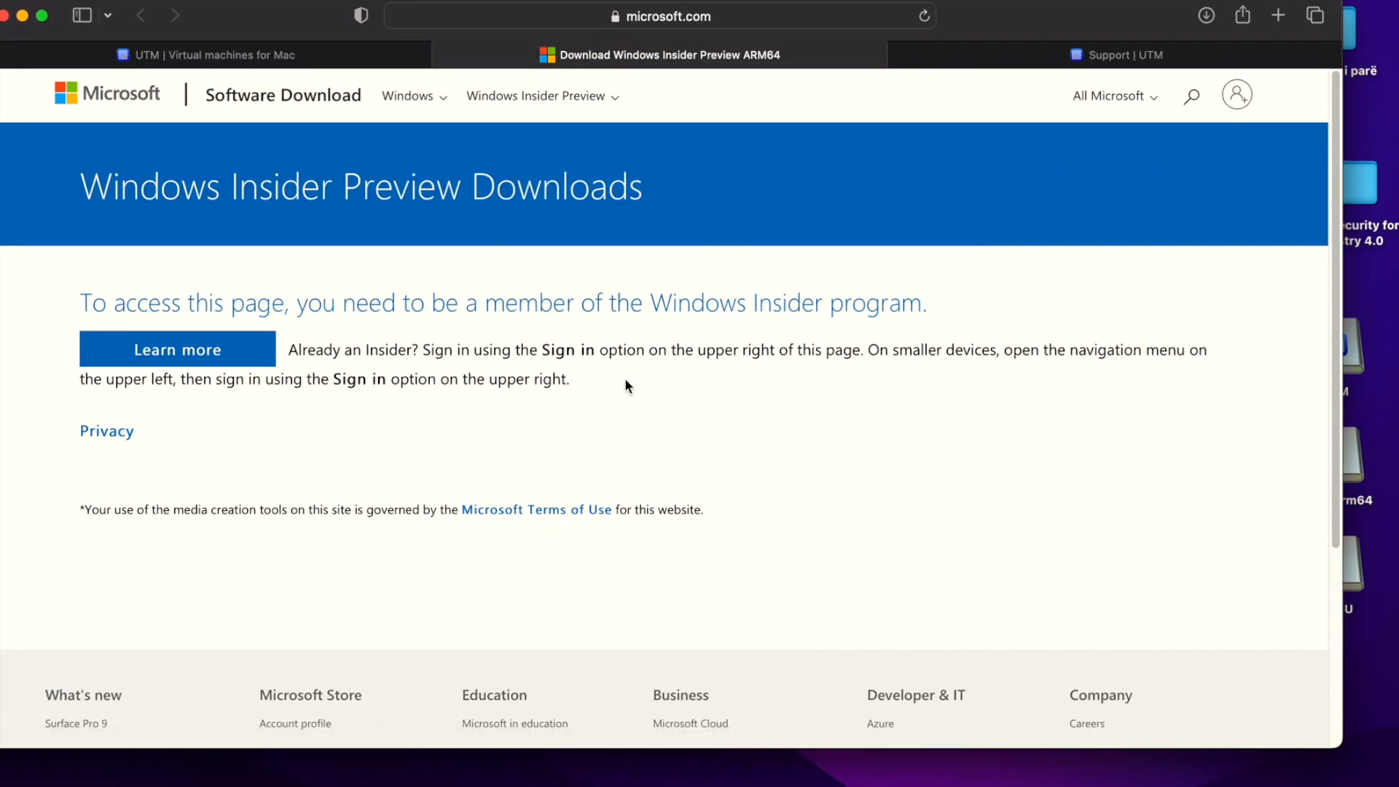
pyautogui.moveTo(120, 206); pyautogui.dragTo(673, 207)
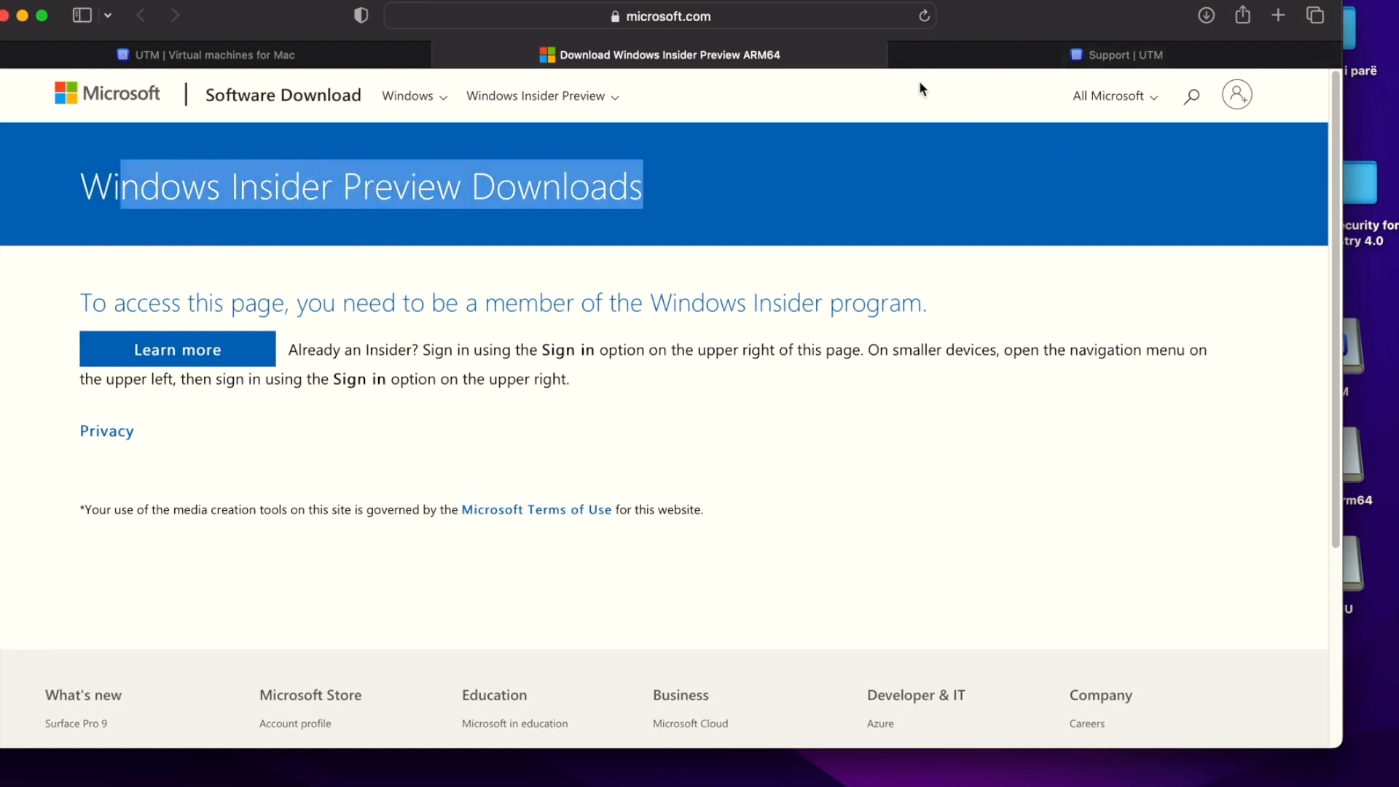
pyautogui.click(950, 57)
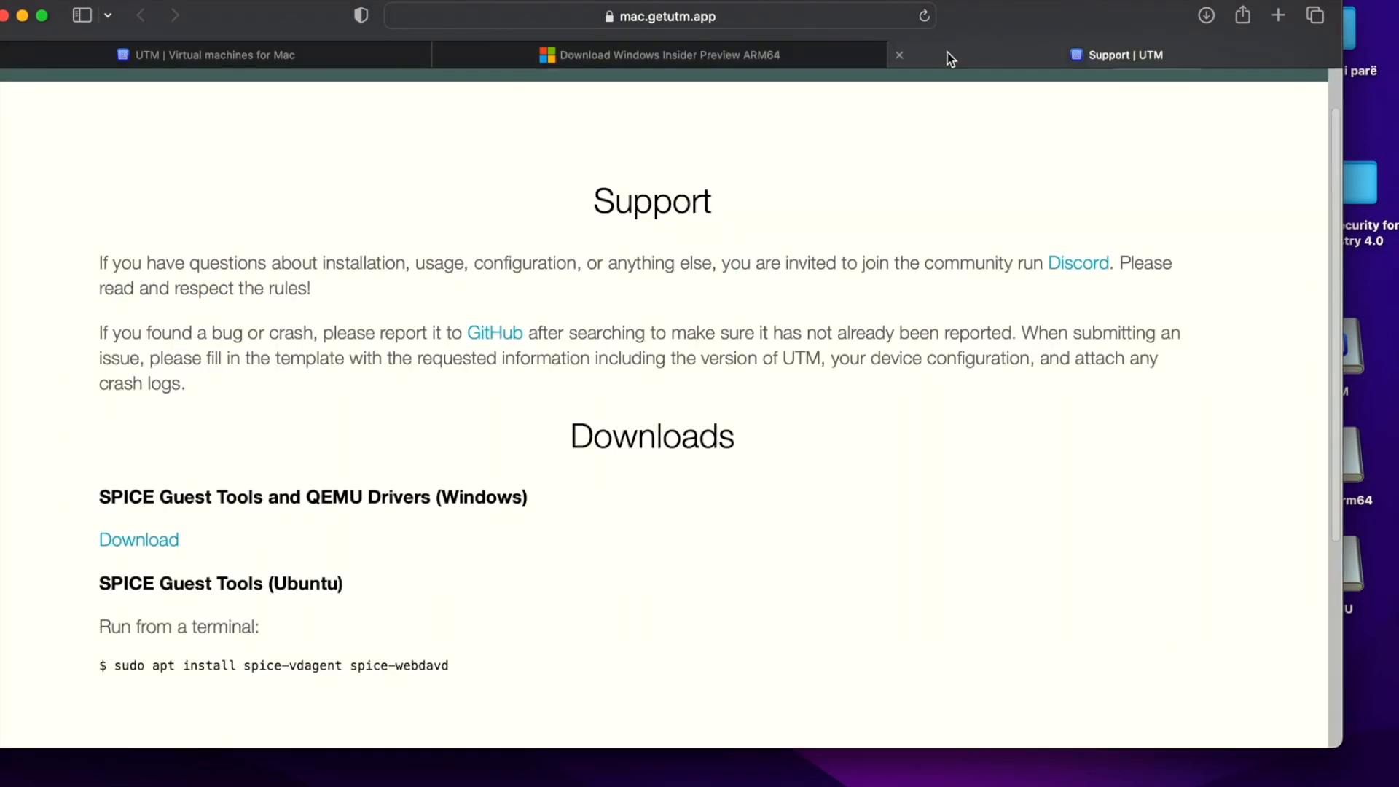
pyautogui.moveTo(113, 588); pyautogui.dragTo(253, 589)
pyautogui.scroll(-1, 251, 590)
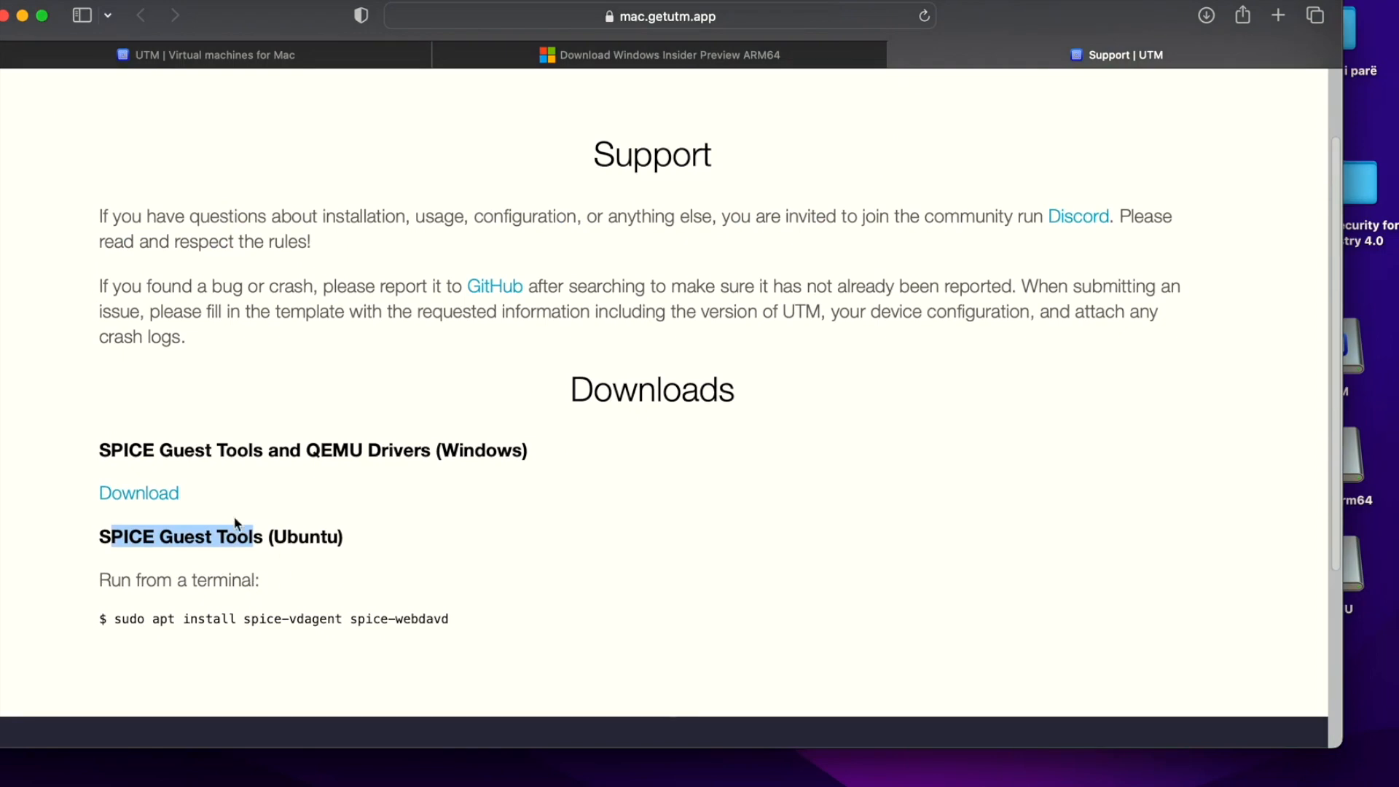
pyautogui.click(208, 443)
pyautogui.moveTo(208, 443); pyautogui.dragTo(280, 442)
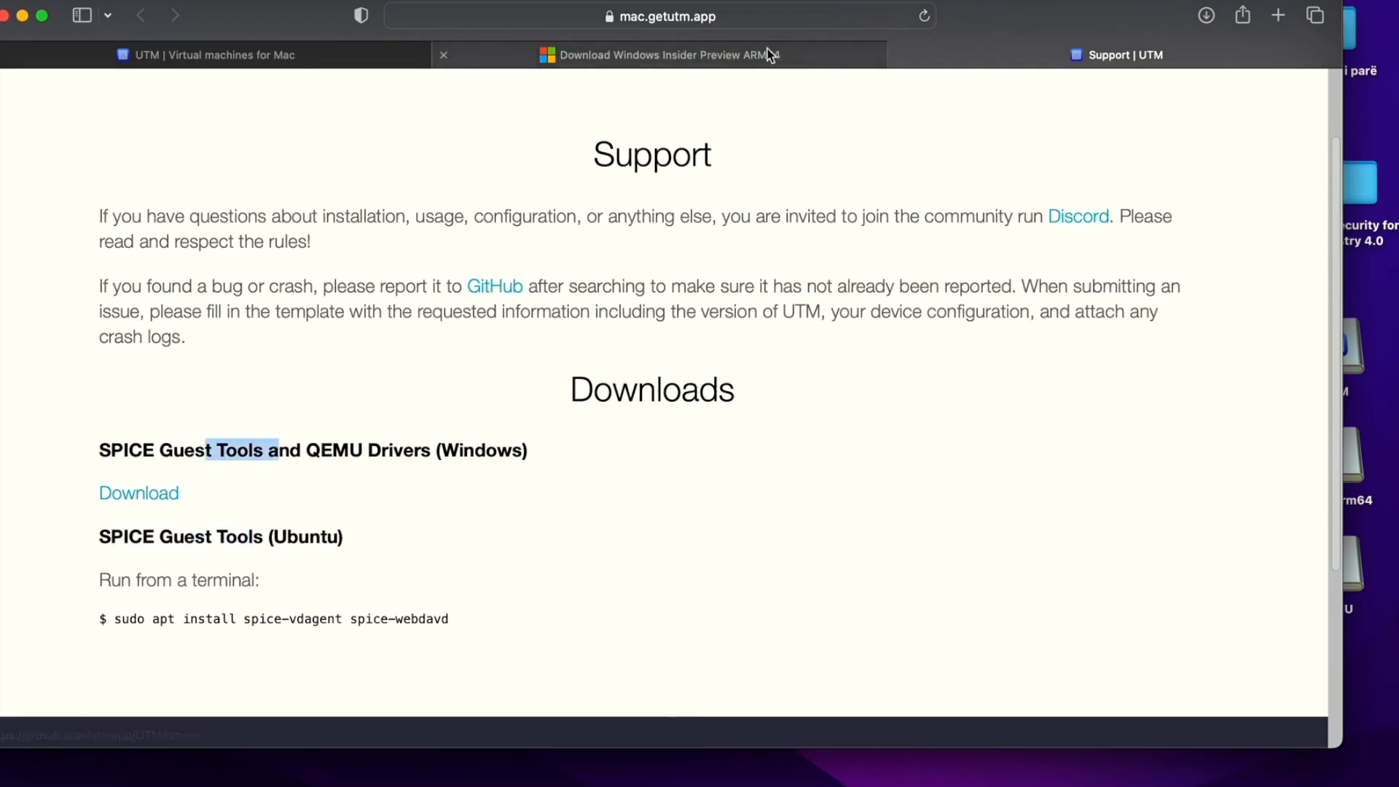
pyautogui.click(741, 71)
pyautogui.click(734, 61)
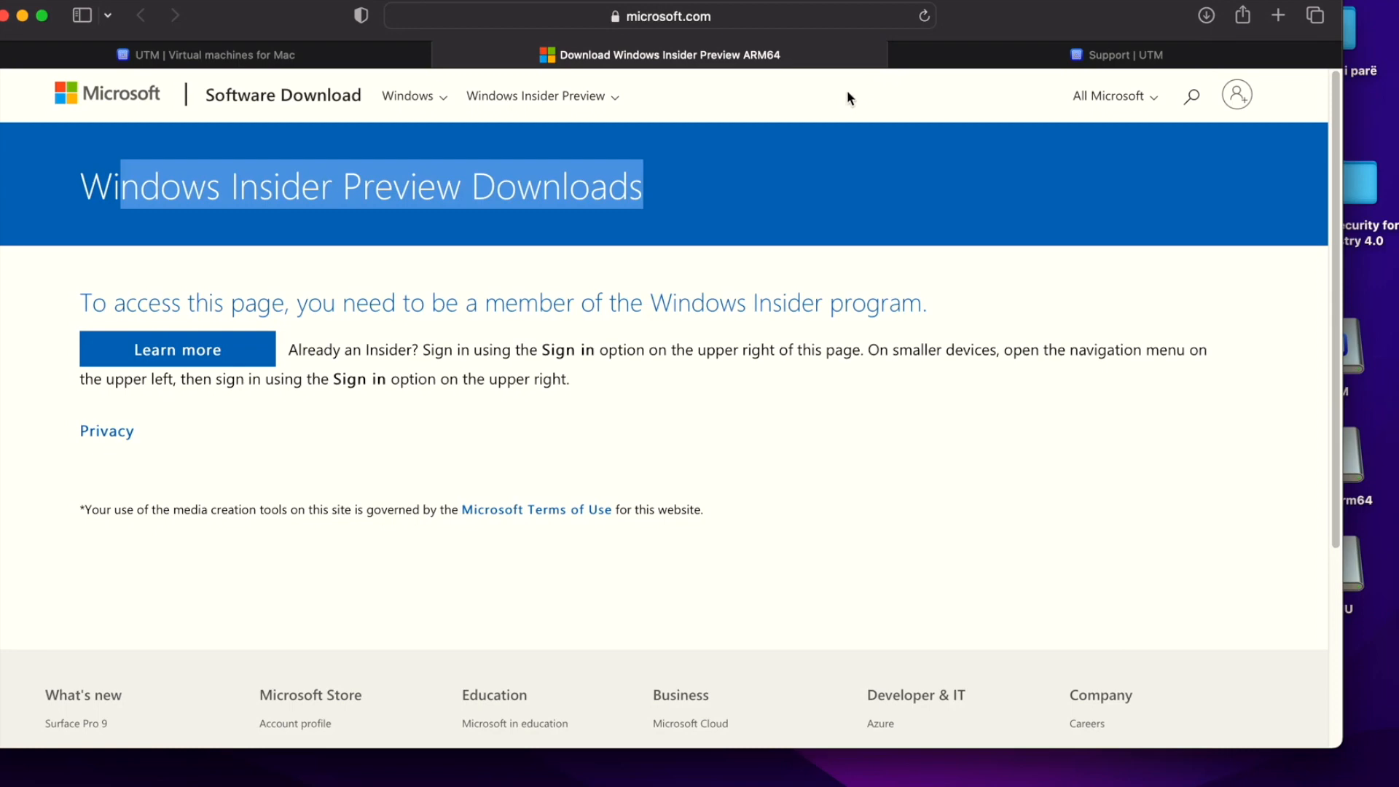
# - Minimize the browser window and check the contents of the mounted UTM disk image on the desktop, closing its window when done
pyautogui.moveTo(999, 7); pyautogui.dragTo(1063, 44)
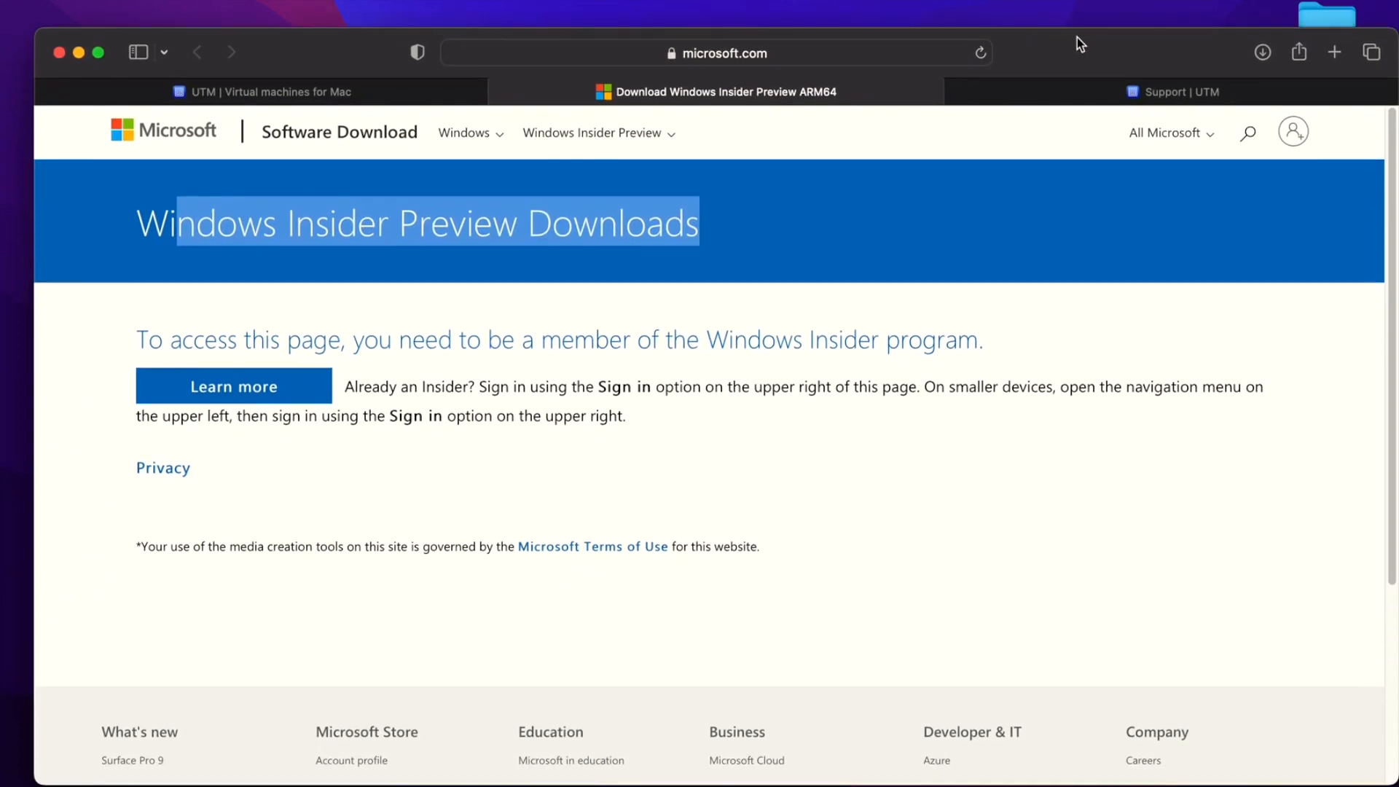
pyautogui.click(79, 51)
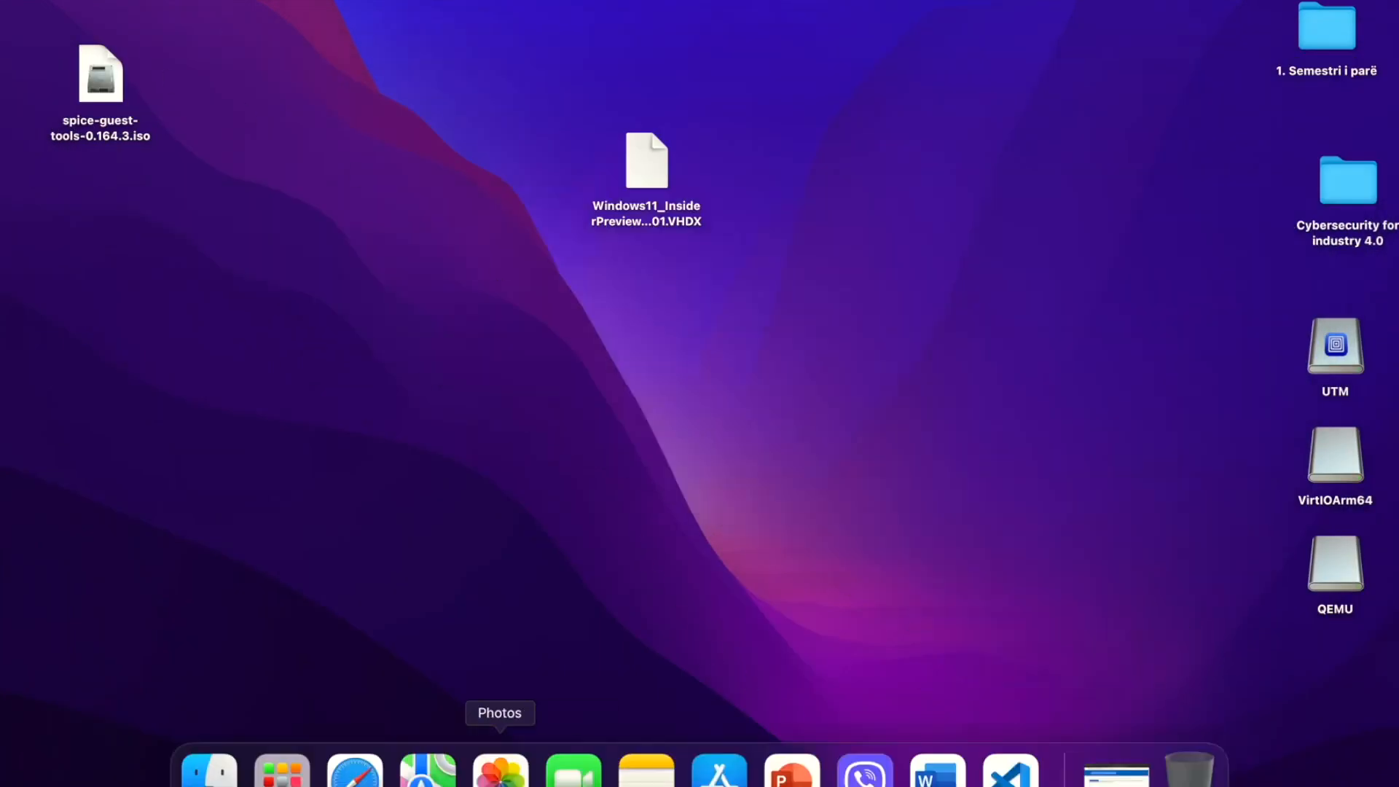
pyautogui.doubleClick(1339, 348)
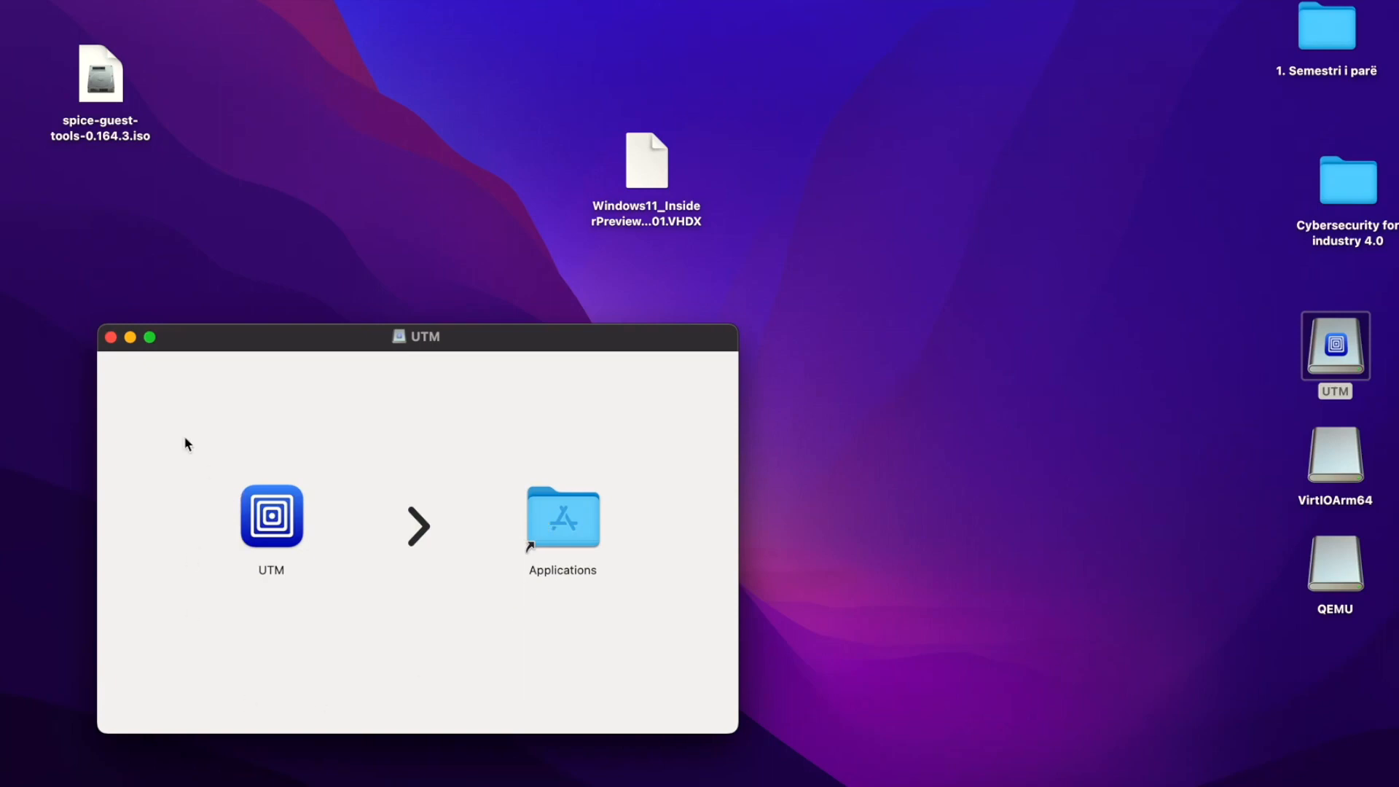
pyautogui.click(110, 336)
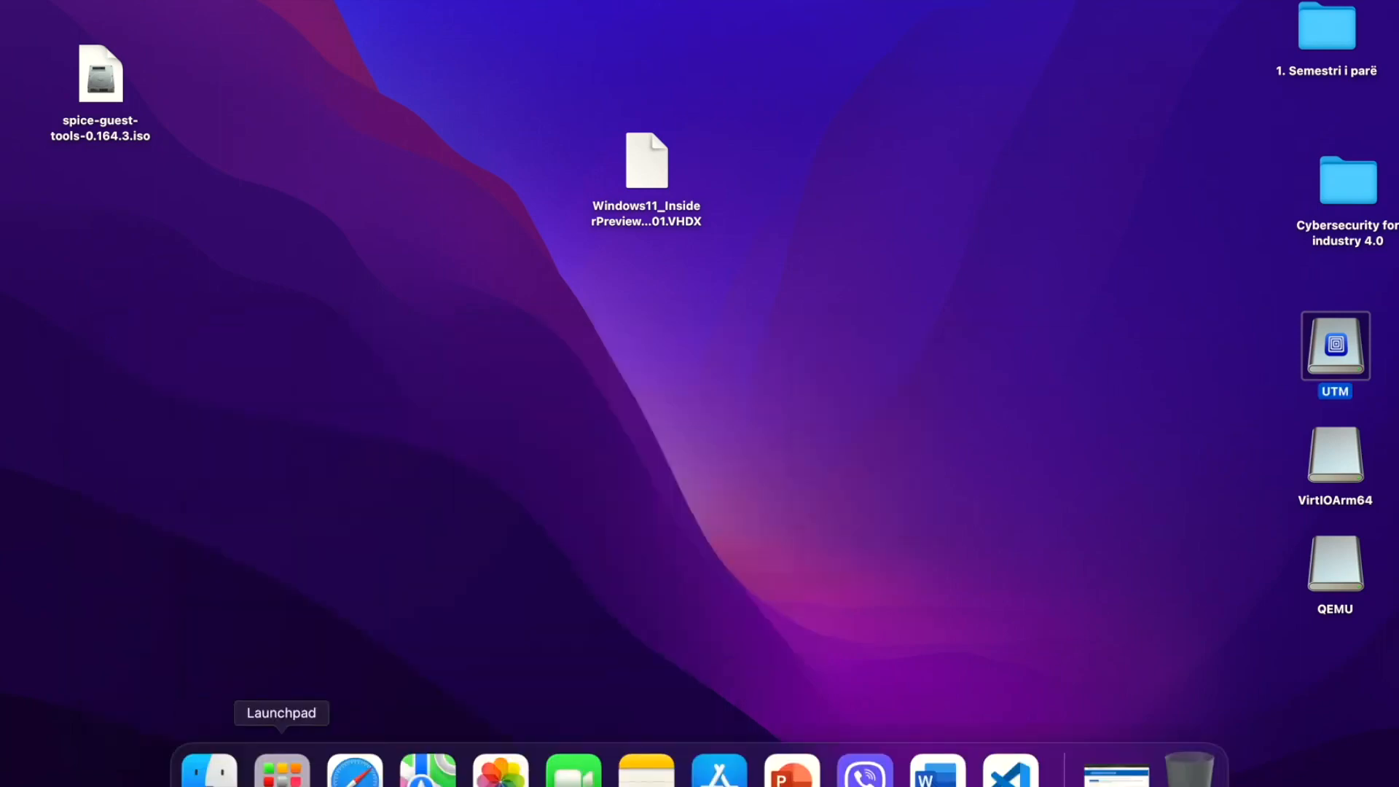
# - Launch the installed UTM application
pyautogui.click(281, 770)
pyautogui.click(1205, 583)
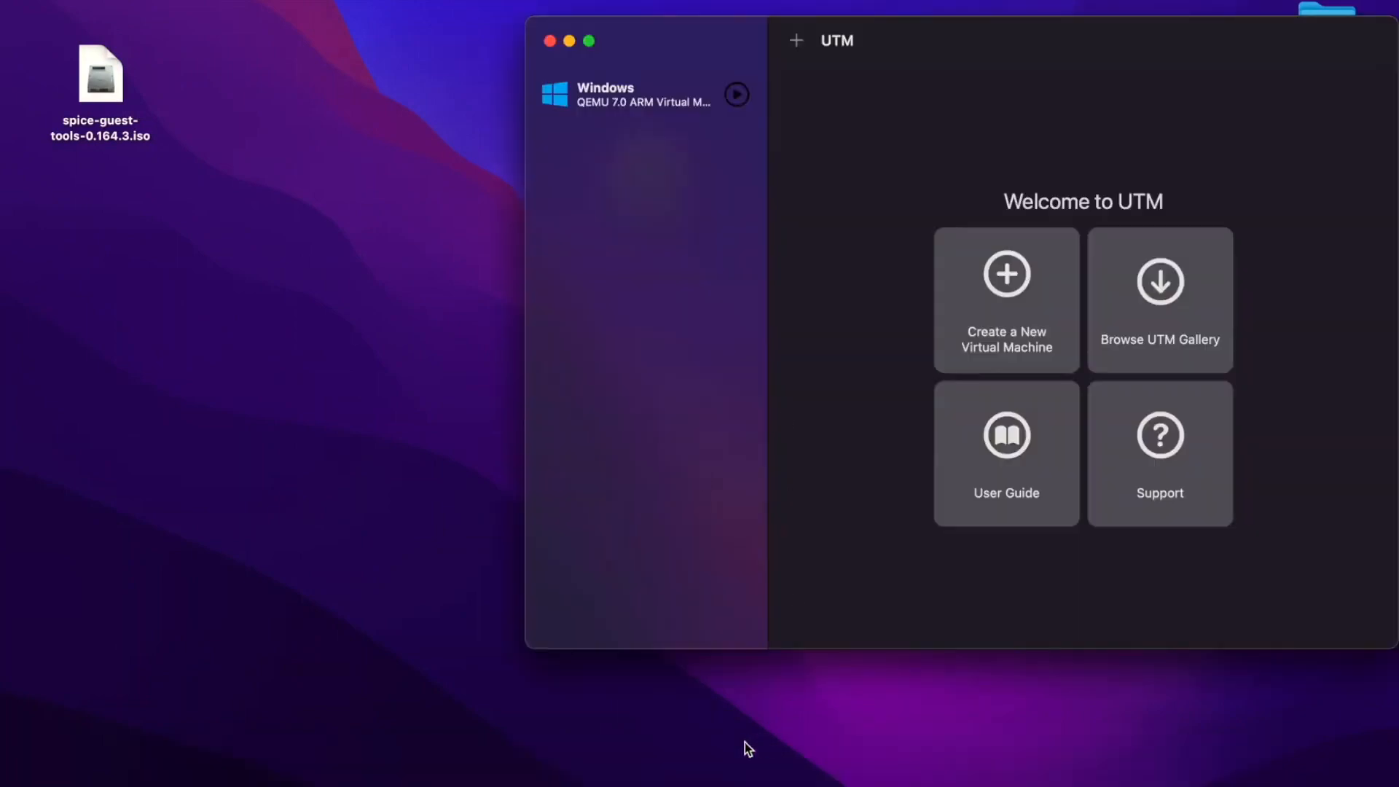
pyautogui.click(1007, 342)
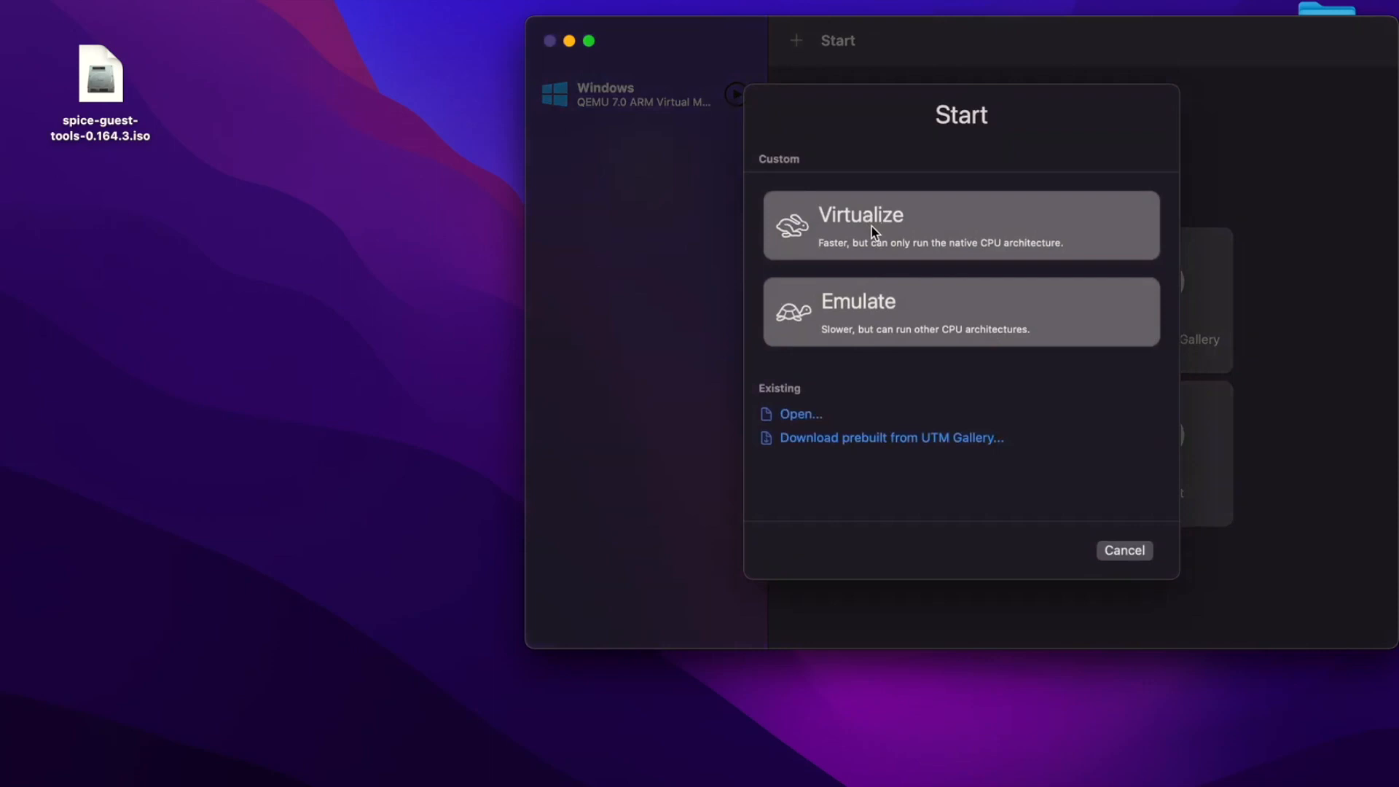
pyautogui.click(872, 226)
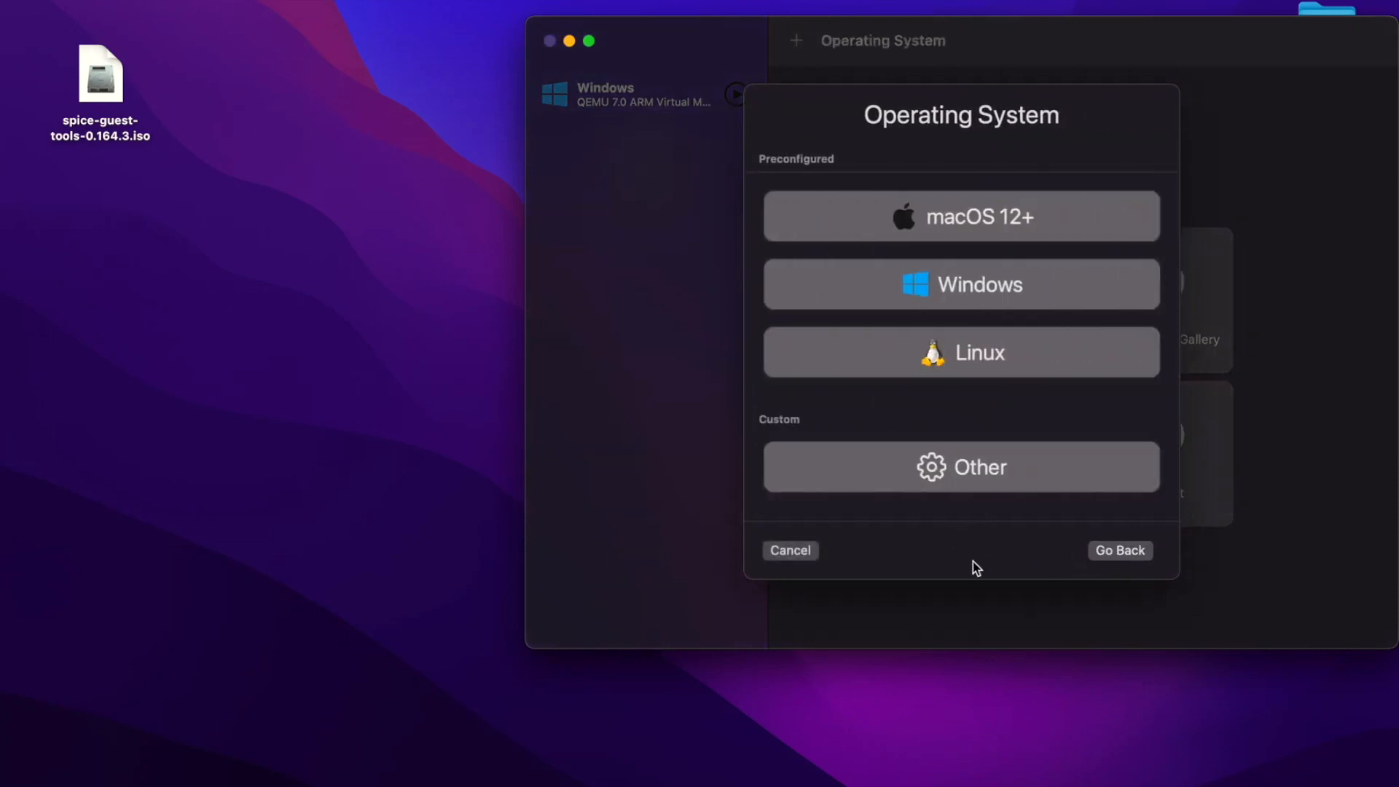
pyautogui.click(779, 549)
# - Begin creating a new virtual machine, choosing Virtualize and Windows as the operating system
pyautogui.click(982, 368)
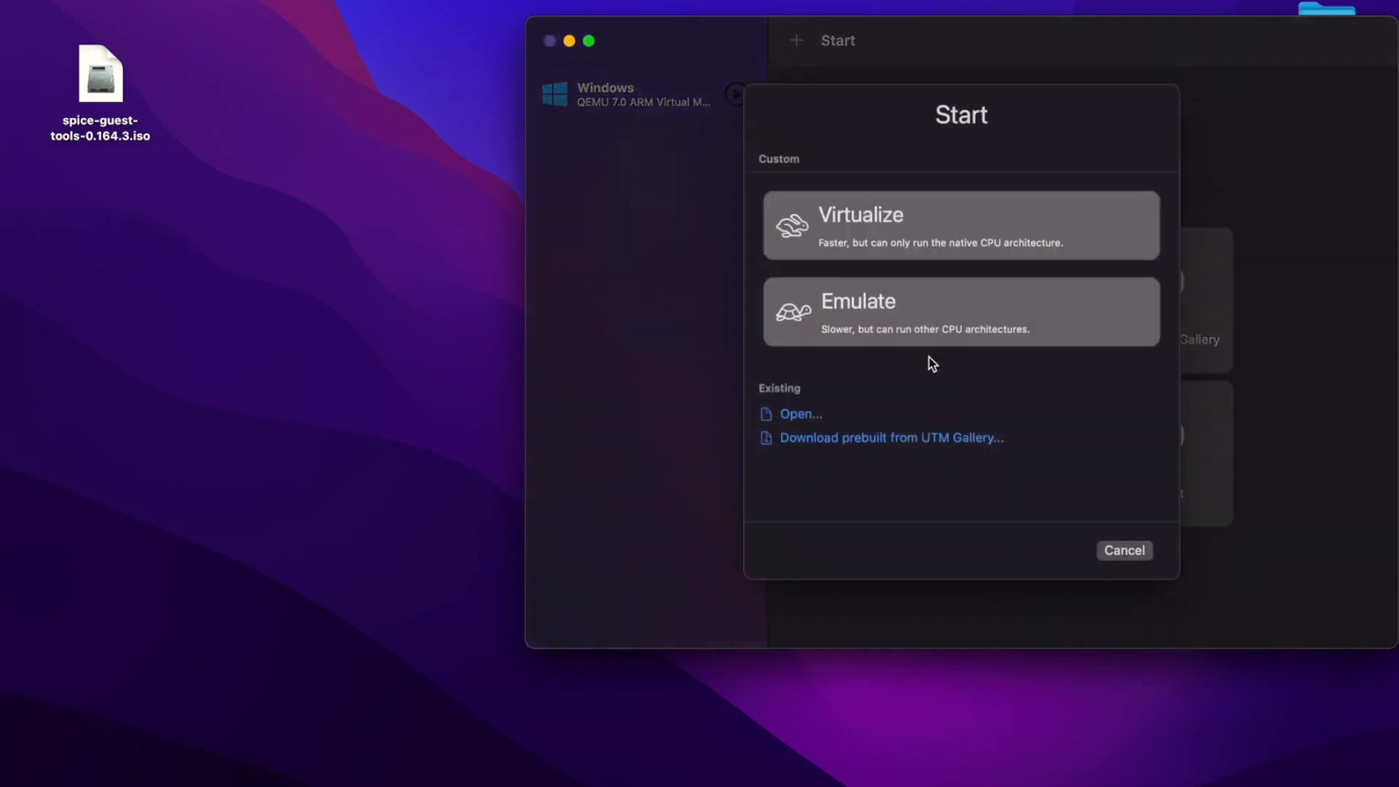
pyautogui.click(861, 258)
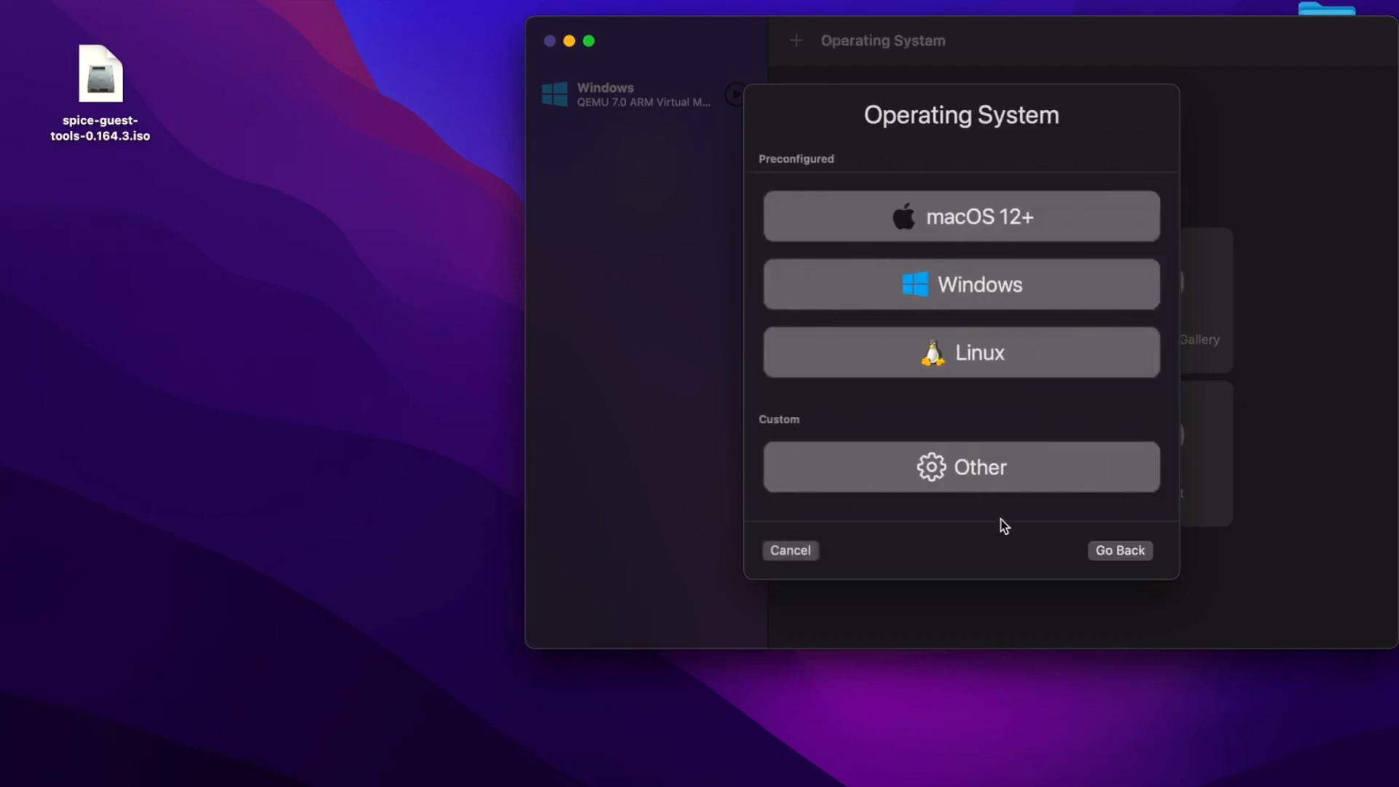
pyautogui.click(984, 290)
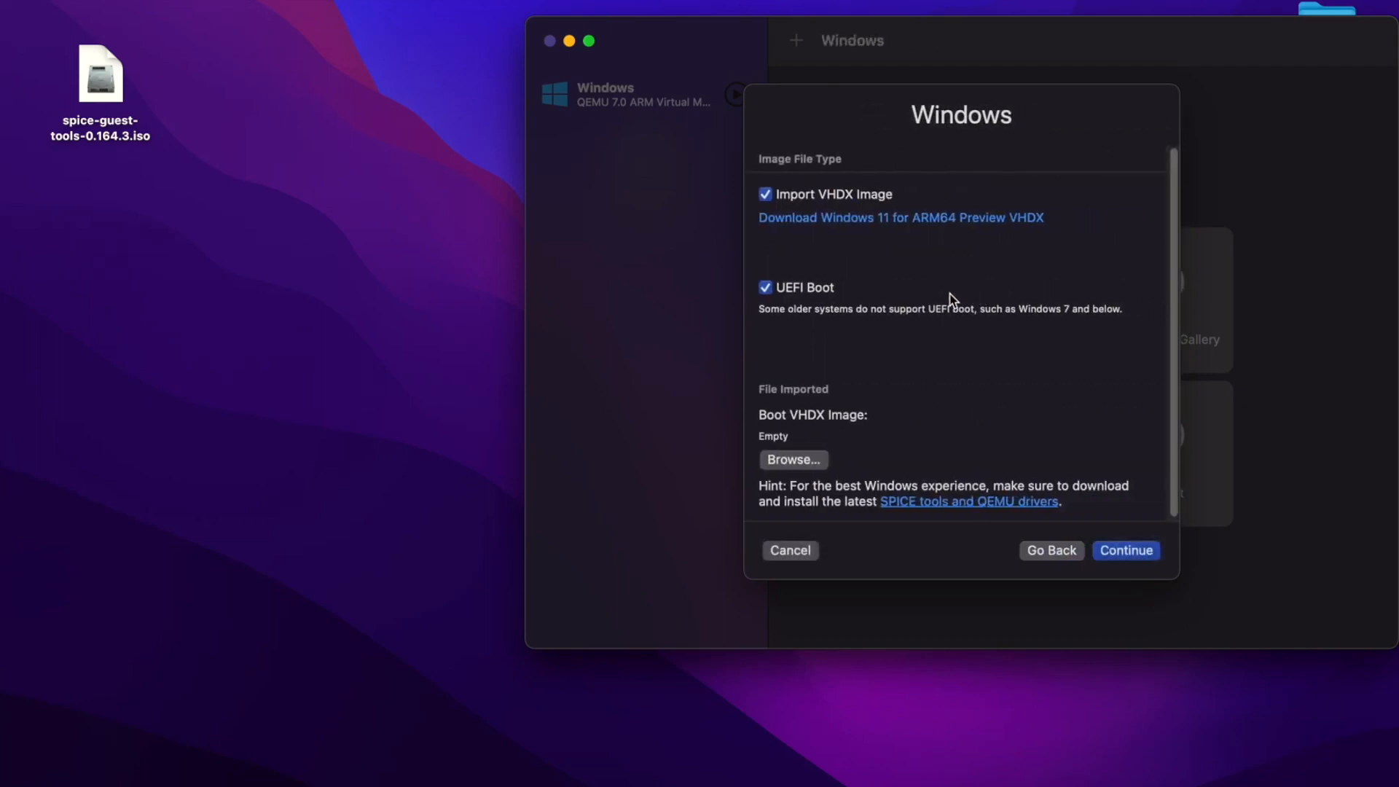
# - Import Windows11_InsiderPreview_Client_ARM64_en-us_25201.VHDX from the Desktop as the boot VHDX image and proceed to the hardware settings
pyautogui.click(794, 460)
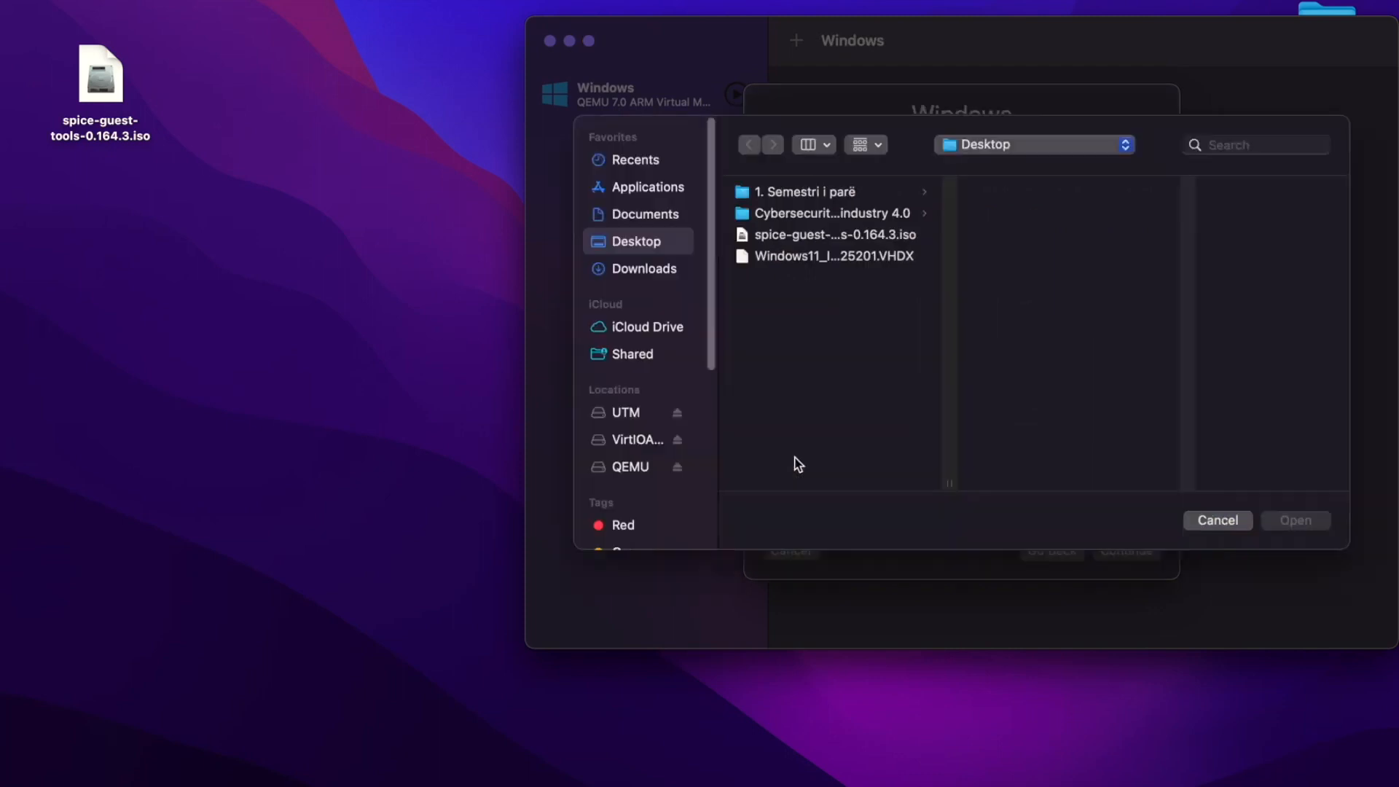
pyautogui.click(893, 256)
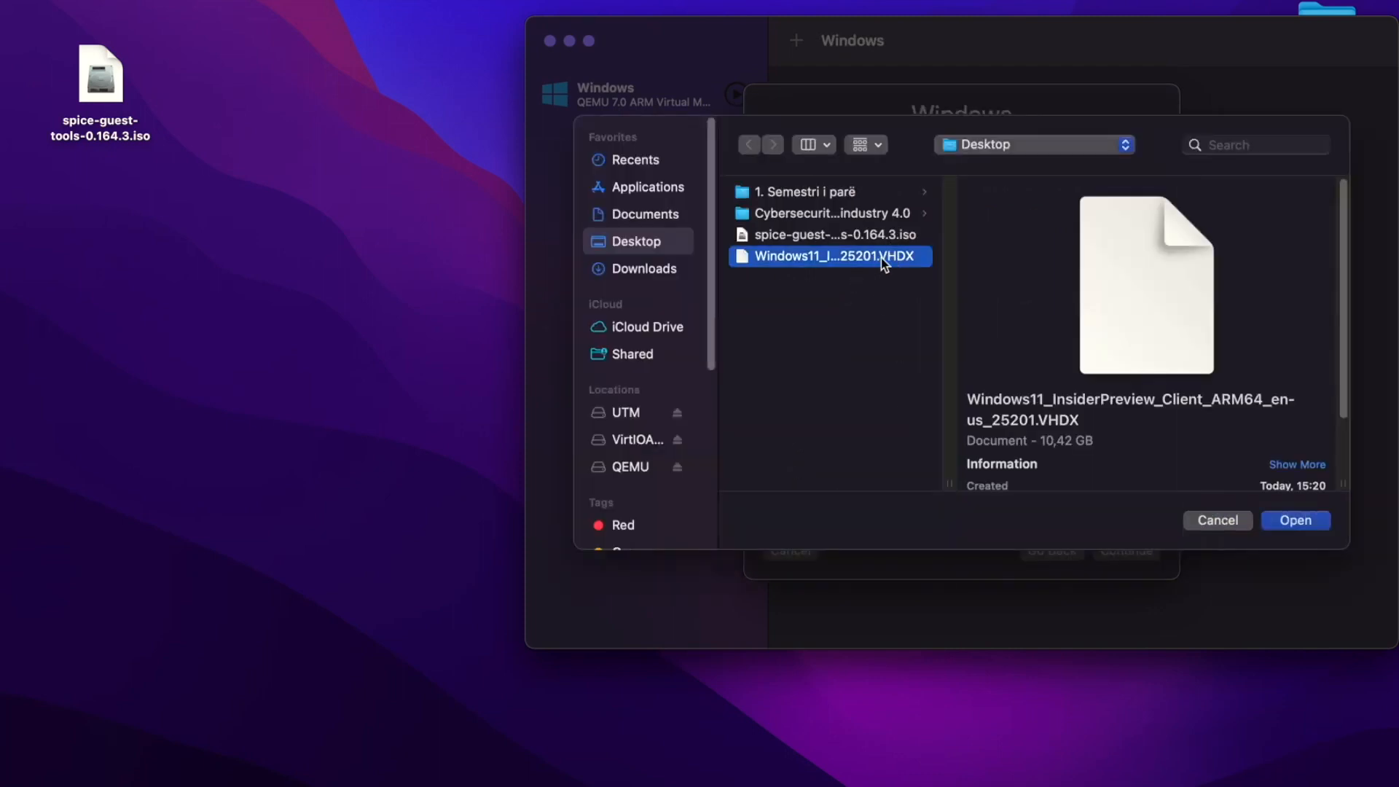
pyautogui.click(1295, 521)
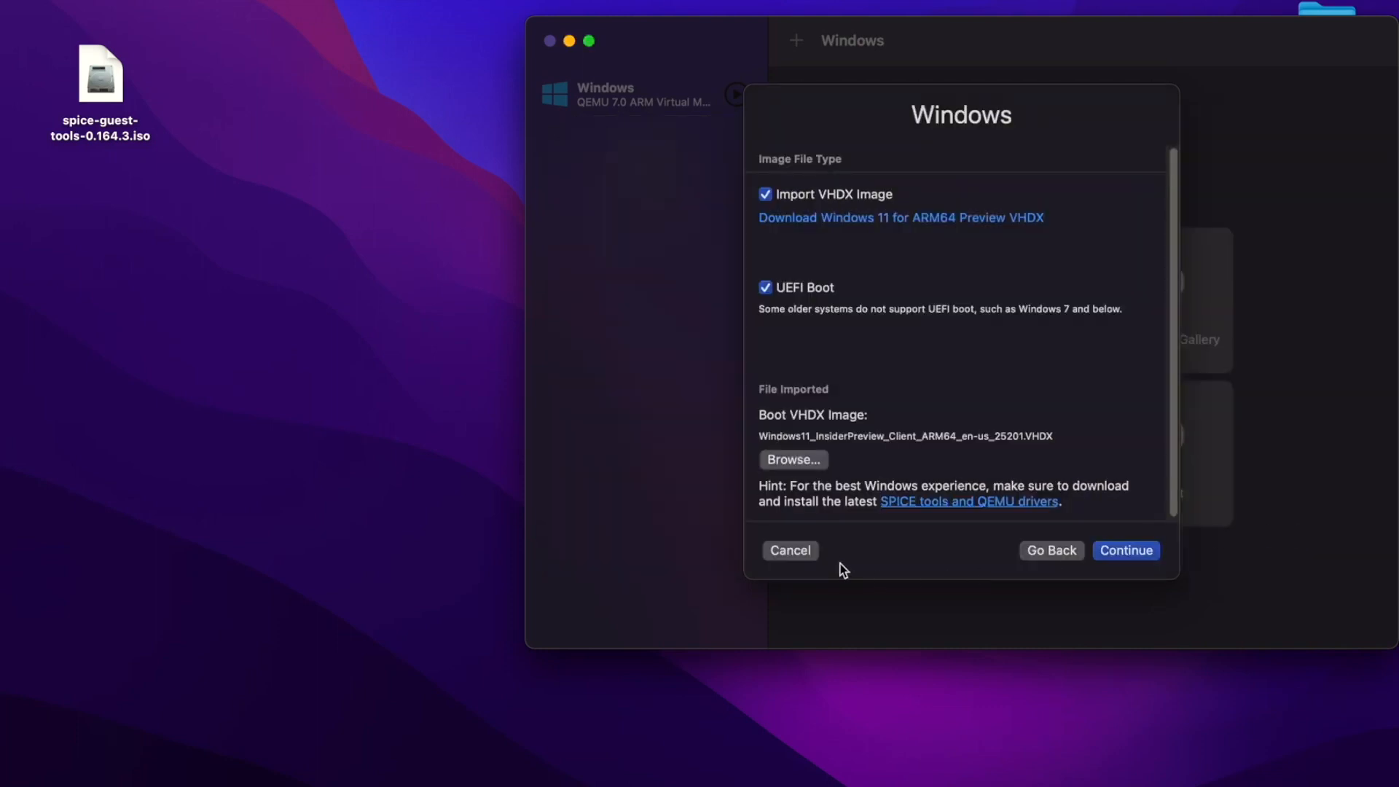
pyautogui.click(1130, 551)
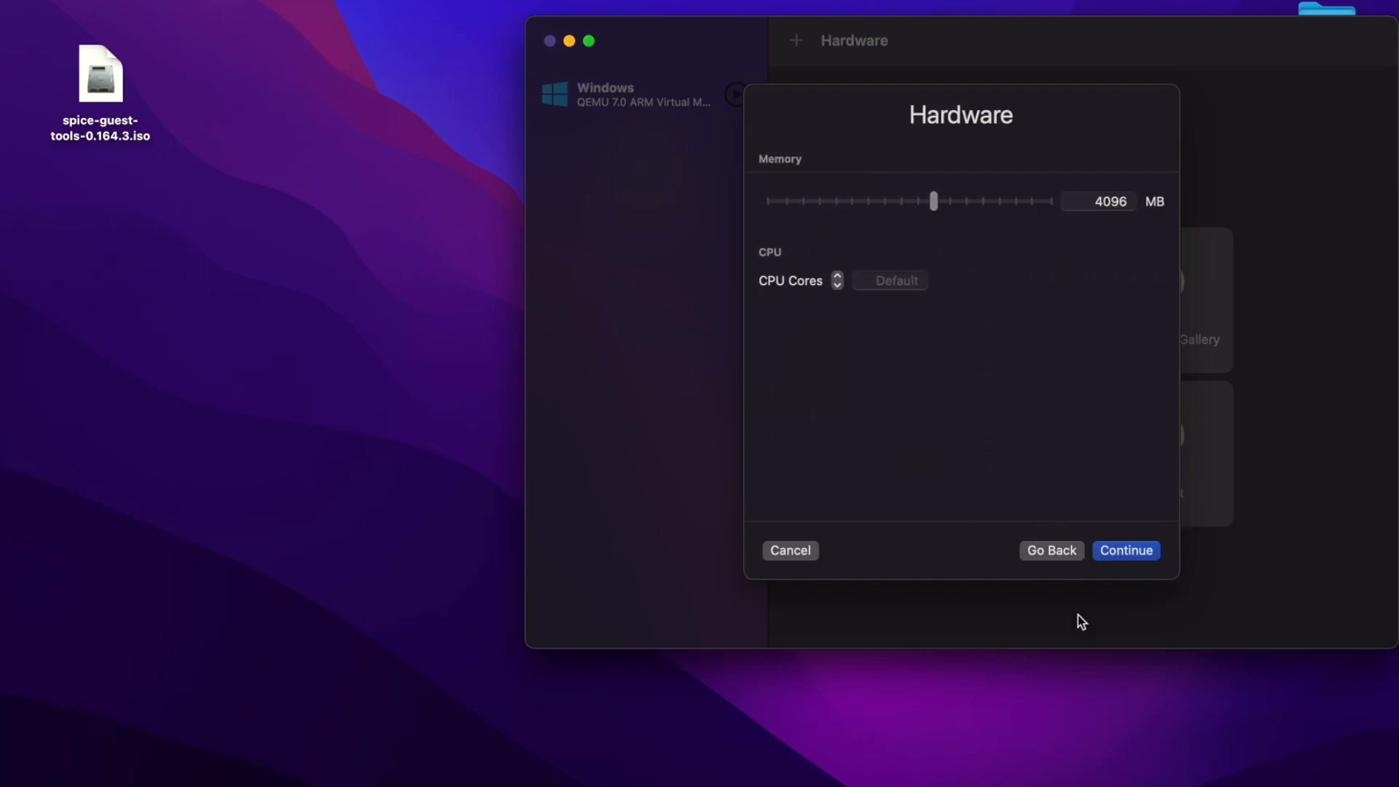
# - Accept the default hardware settings with 4096 MB of memory and no shared directory, and save the new virtual machine
pyautogui.click(1122, 552)
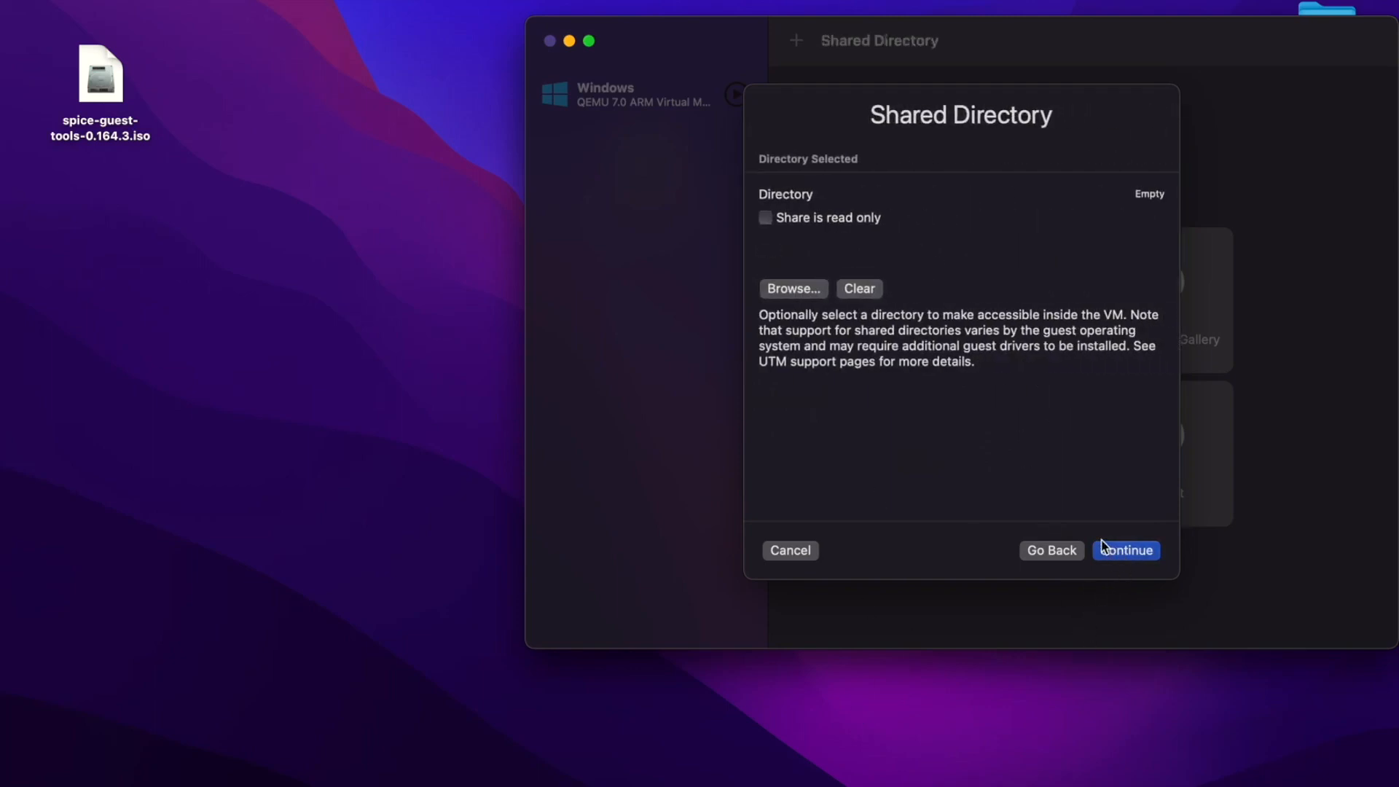
pyautogui.click(1129, 551)
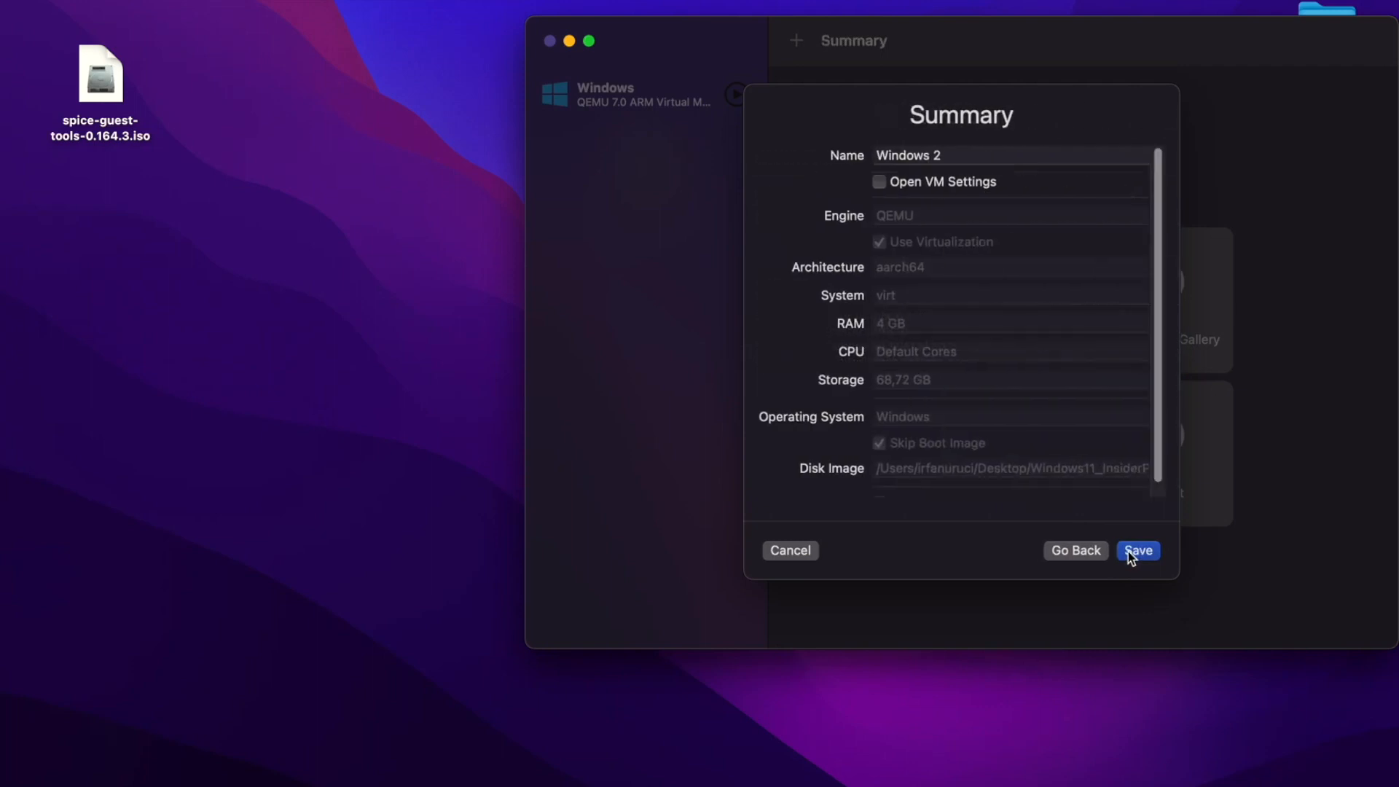
pyautogui.click(1130, 553)
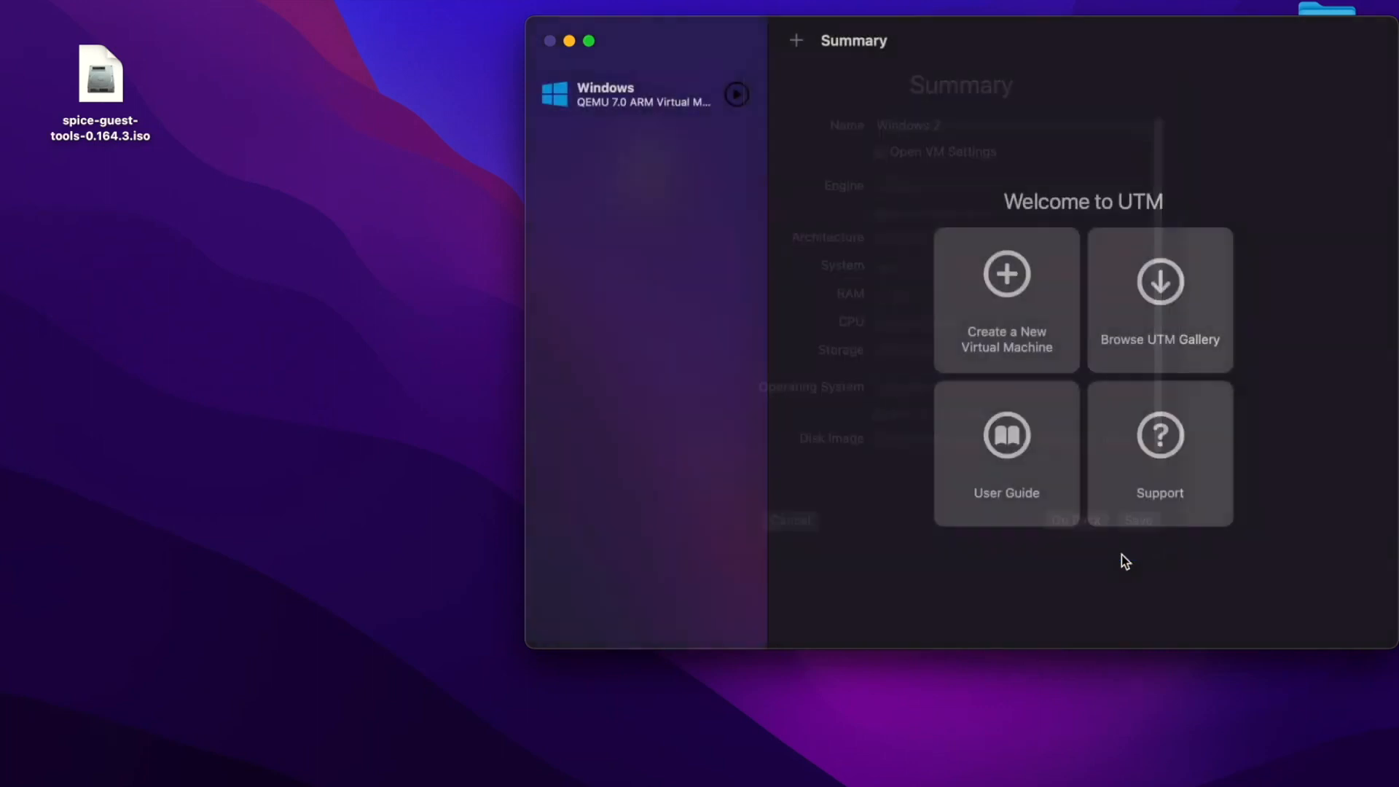
# - Move the UTM window clear of the desktop drives and reposition the spice-guest-tools-0.164.3.iso file lower on the desktop
pyautogui.moveTo(1071, 59); pyautogui.dragTo(911, 51)
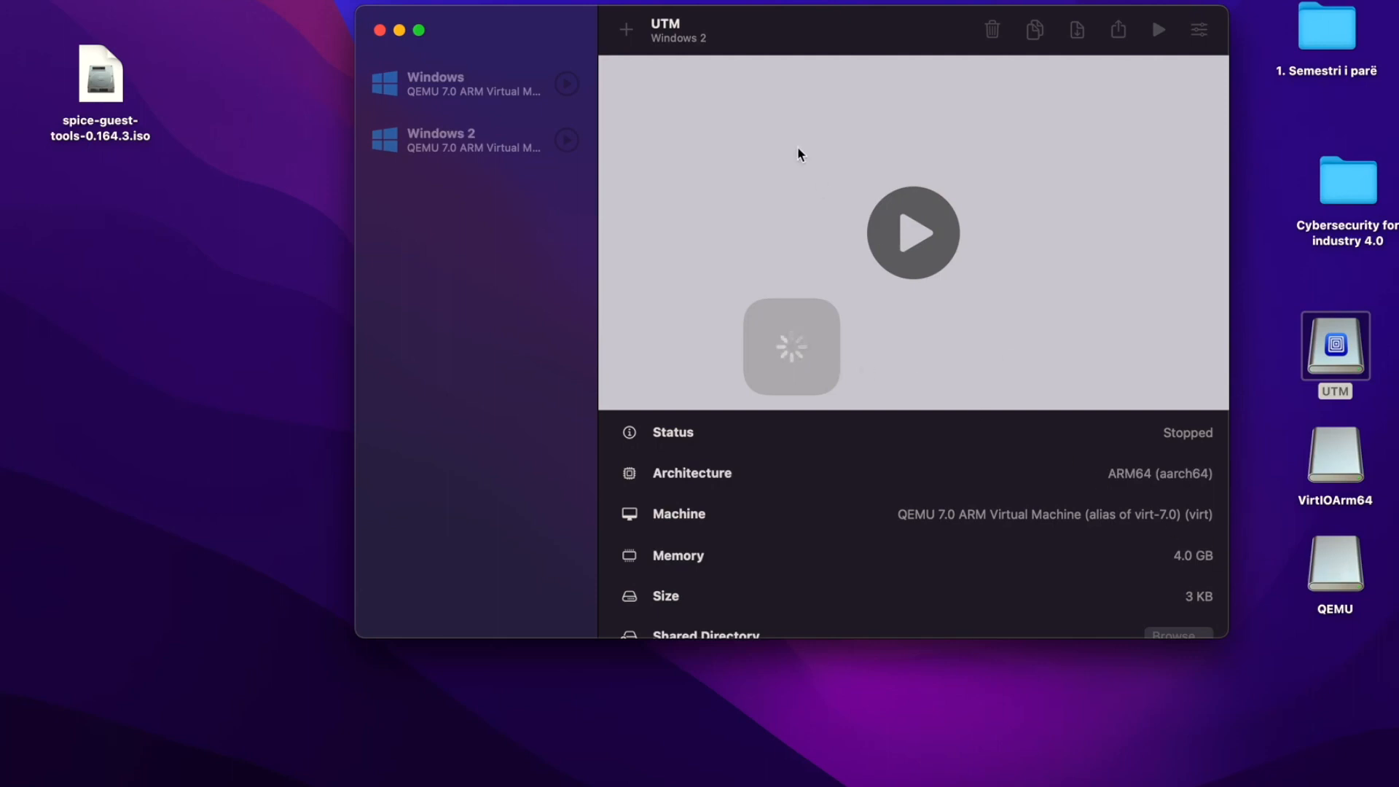
pyautogui.click(97, 87)
pyautogui.moveTo(96, 87); pyautogui.dragTo(156, 220)
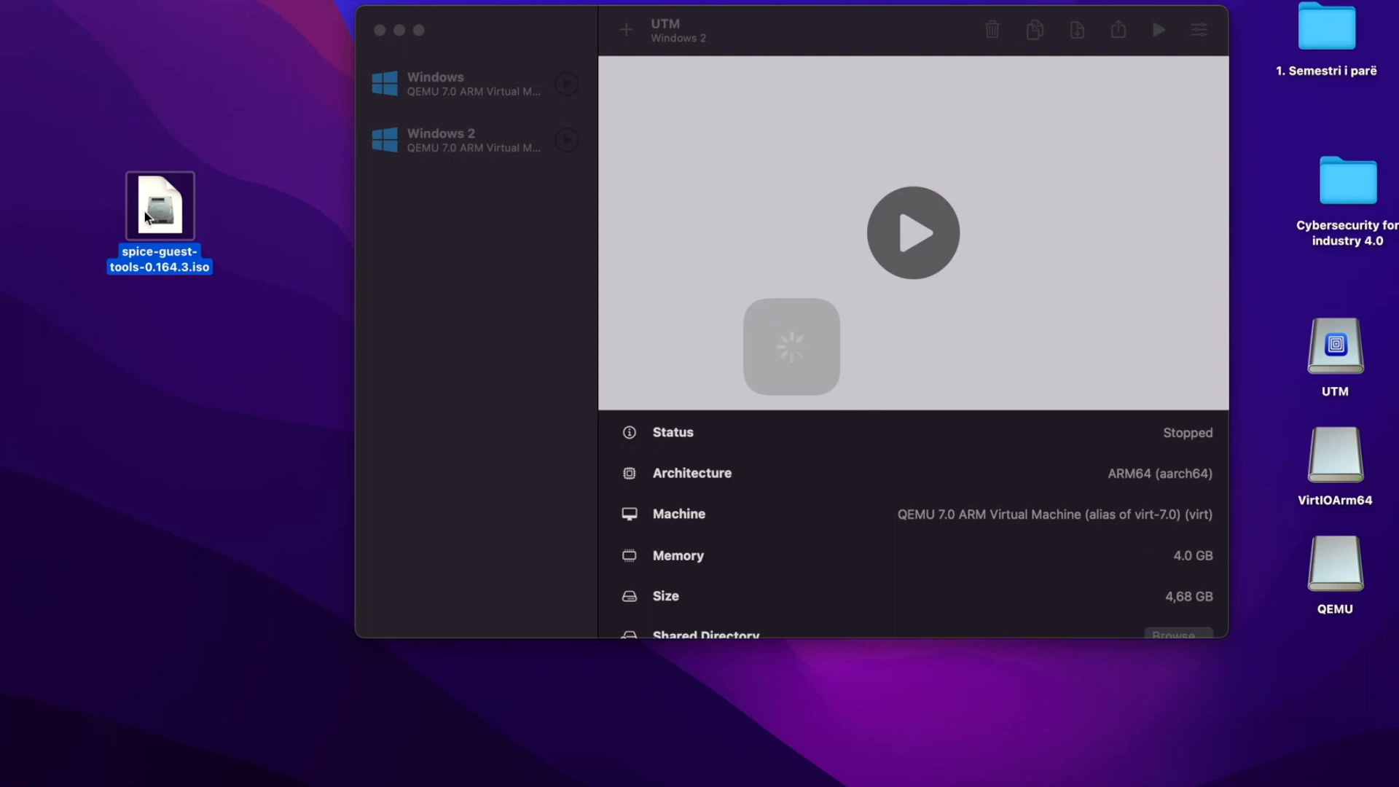
pyautogui.moveTo(144, 207); pyautogui.dragTo(144, 277)
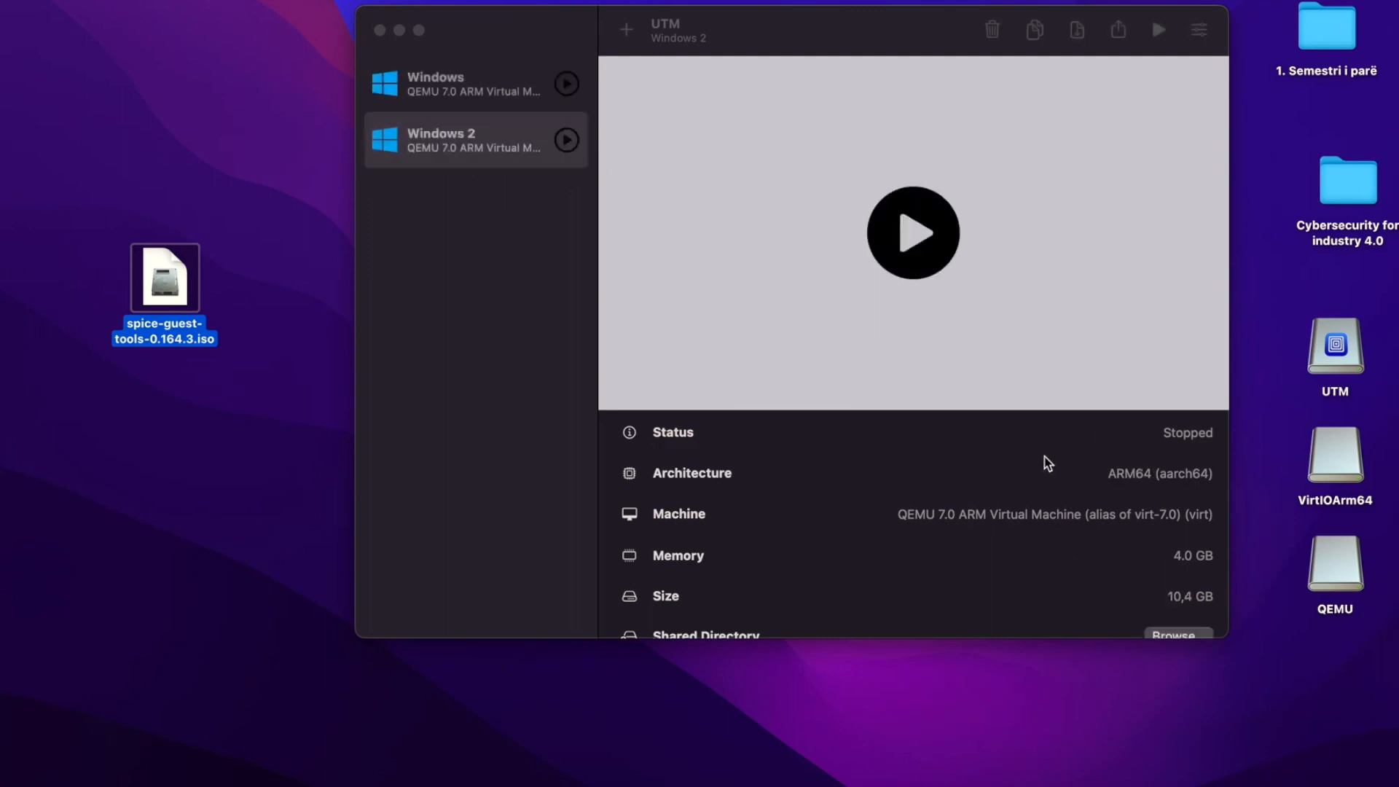
# - Mount spice-guest-tools-0.164.3.iso from the Desktop in the CD/DVD drive of the Windows 2 virtual machine
pyautogui.scroll(-2, 1047, 463)
pyautogui.click(1121, 617)
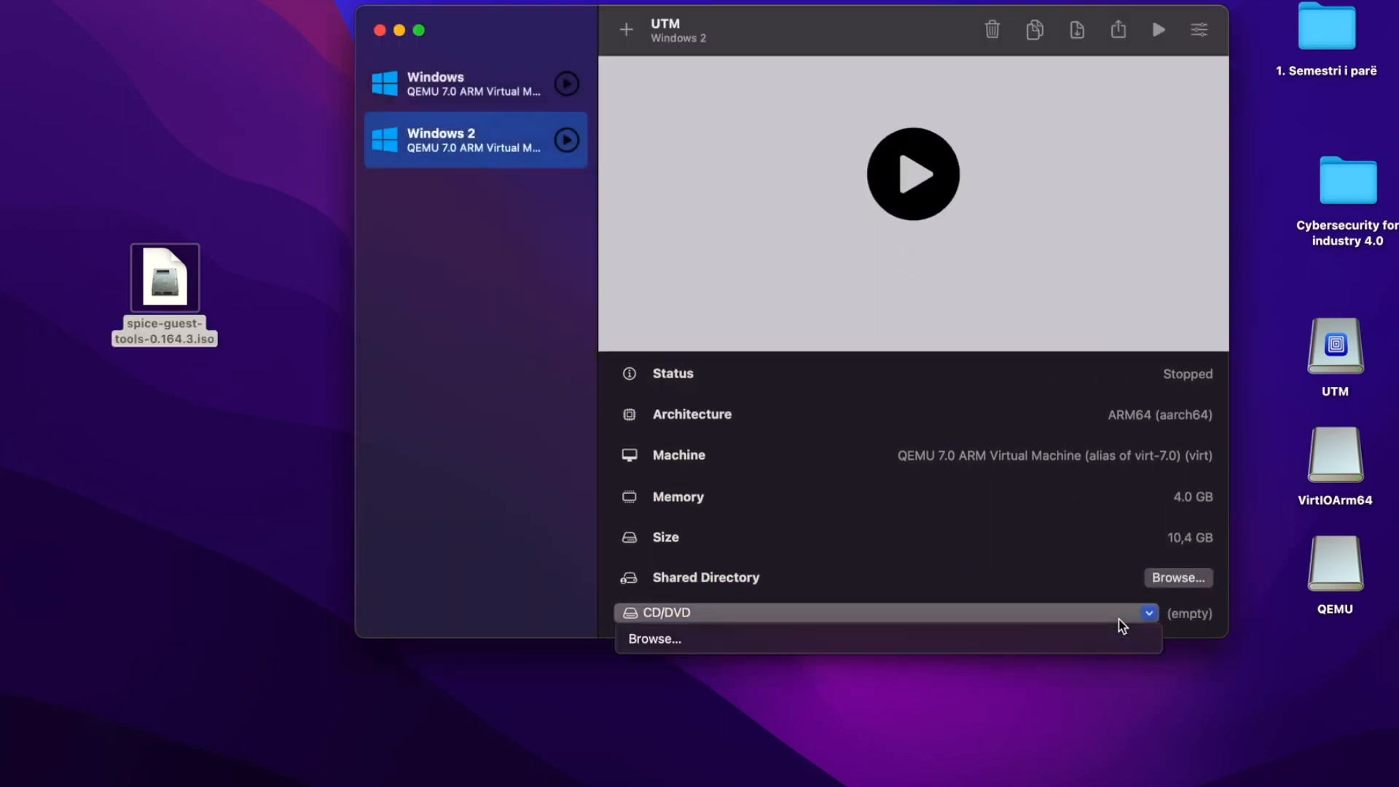
pyautogui.click(867, 641)
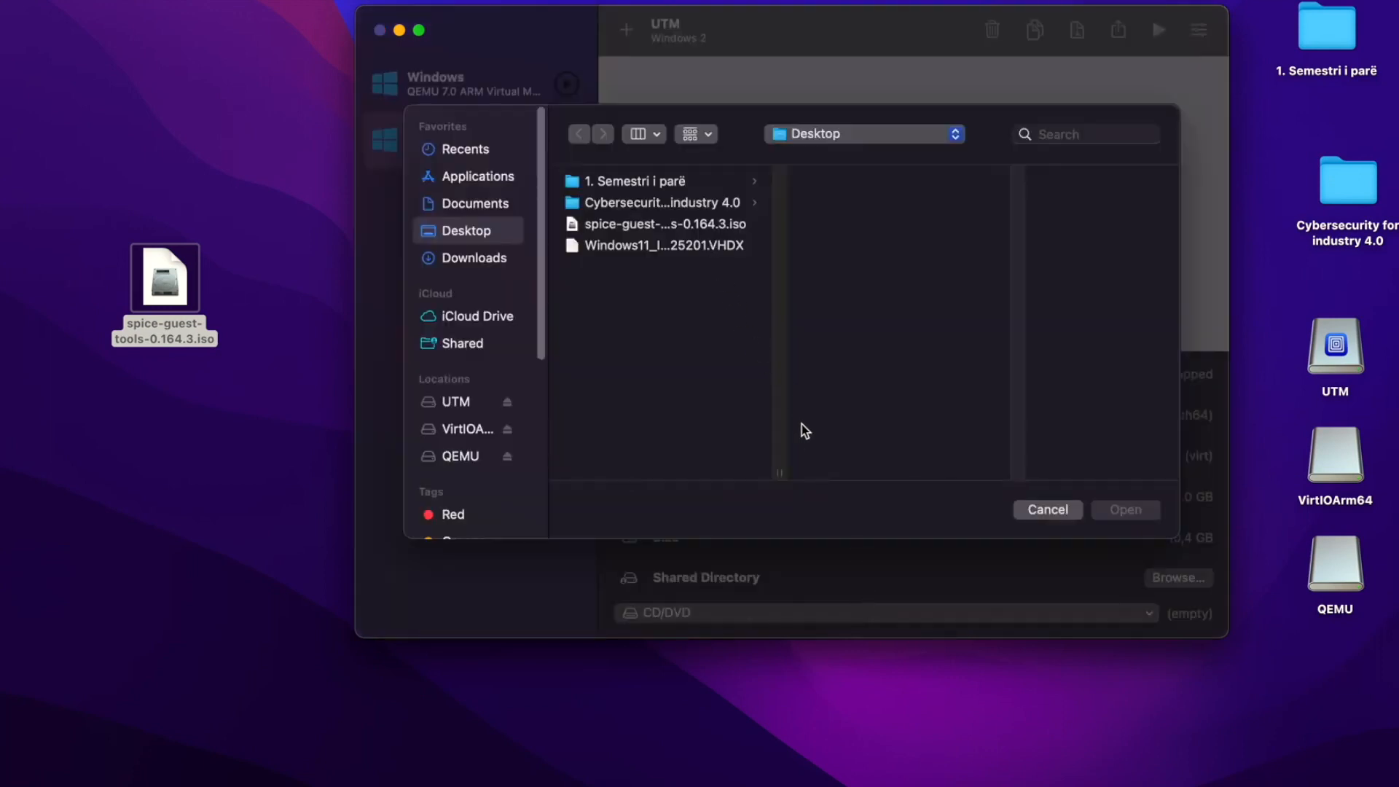
pyautogui.click(674, 224)
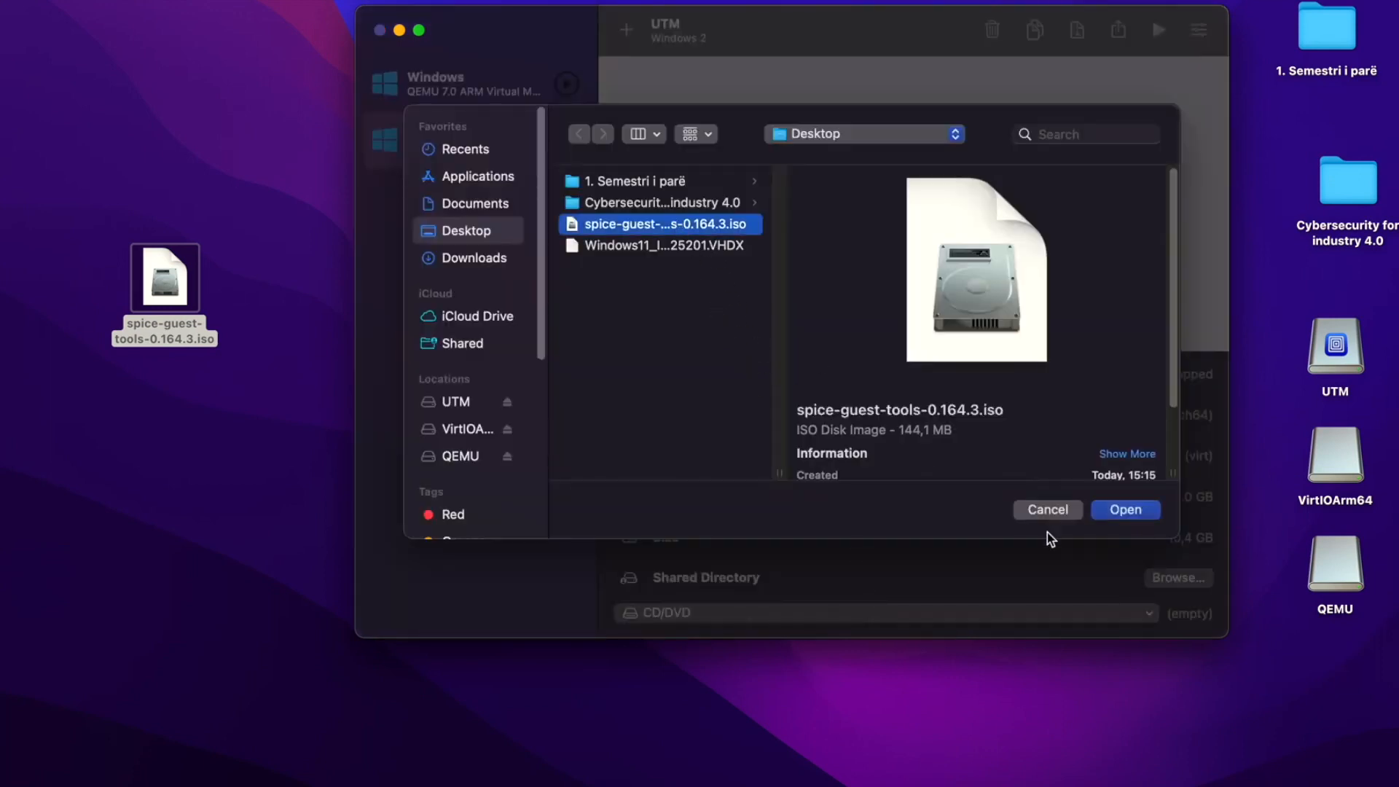
pyautogui.click(1134, 514)
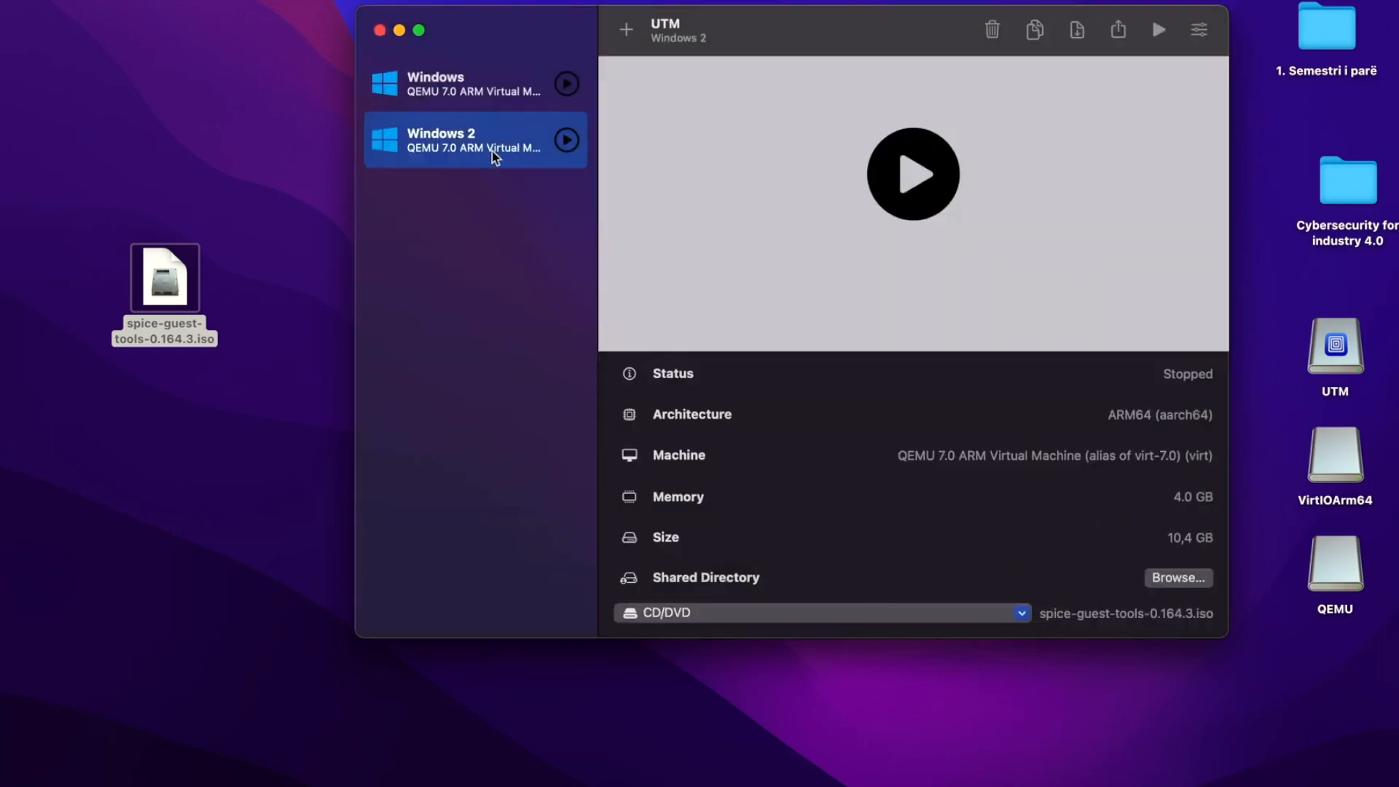
# - Switch to the existing Windows virtual machine, check its mounted CD/DVD image and start it
pyautogui.click(492, 93)
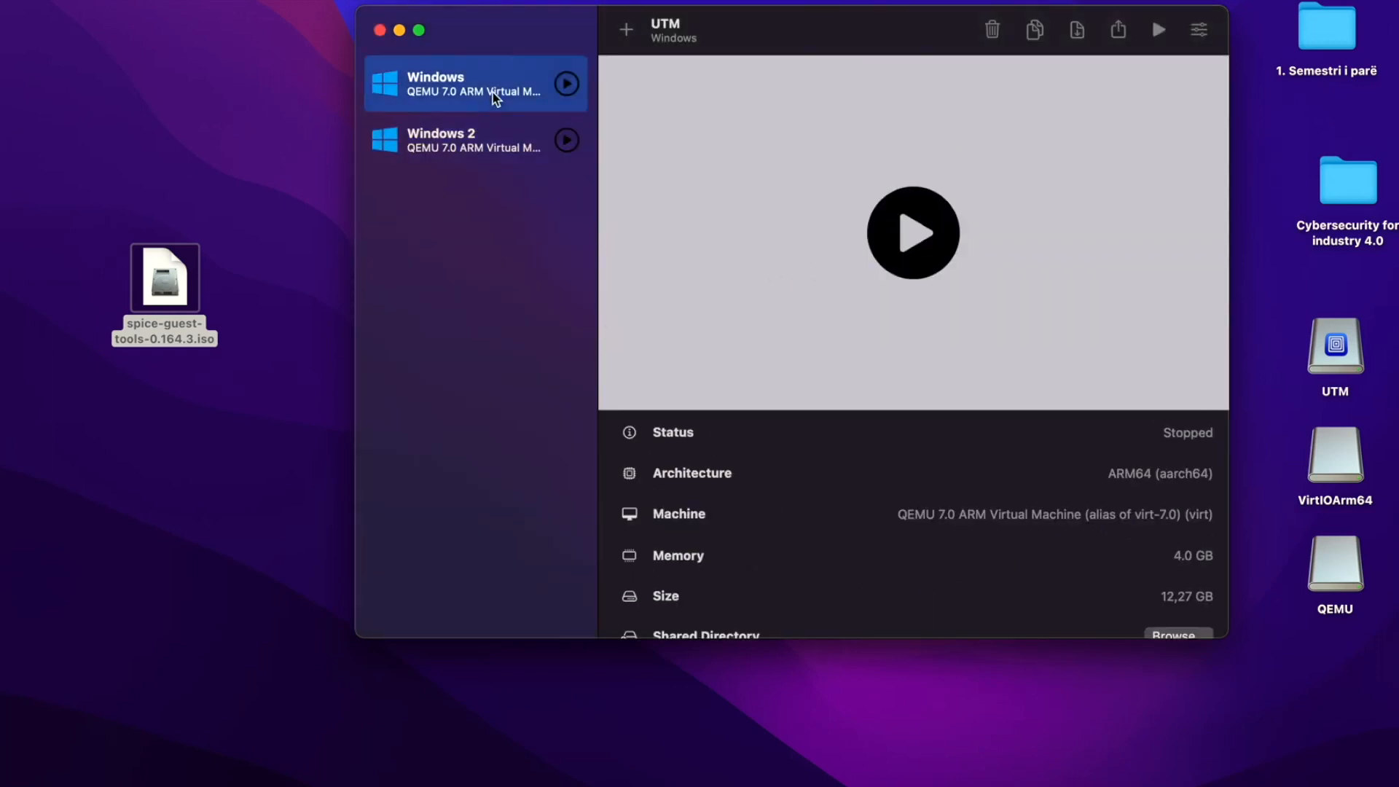
pyautogui.scroll(-2, 1083, 487)
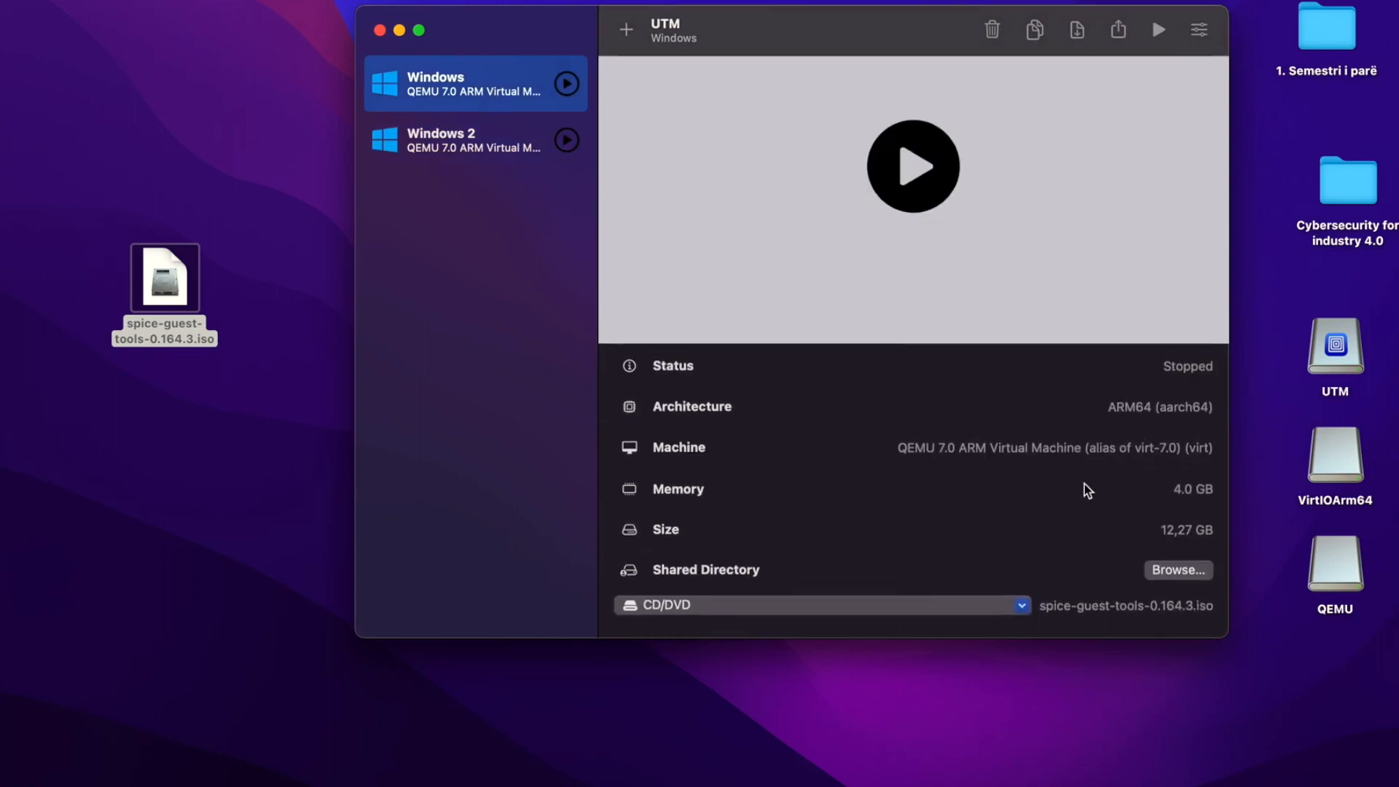
pyautogui.scroll(2, 995, 353)
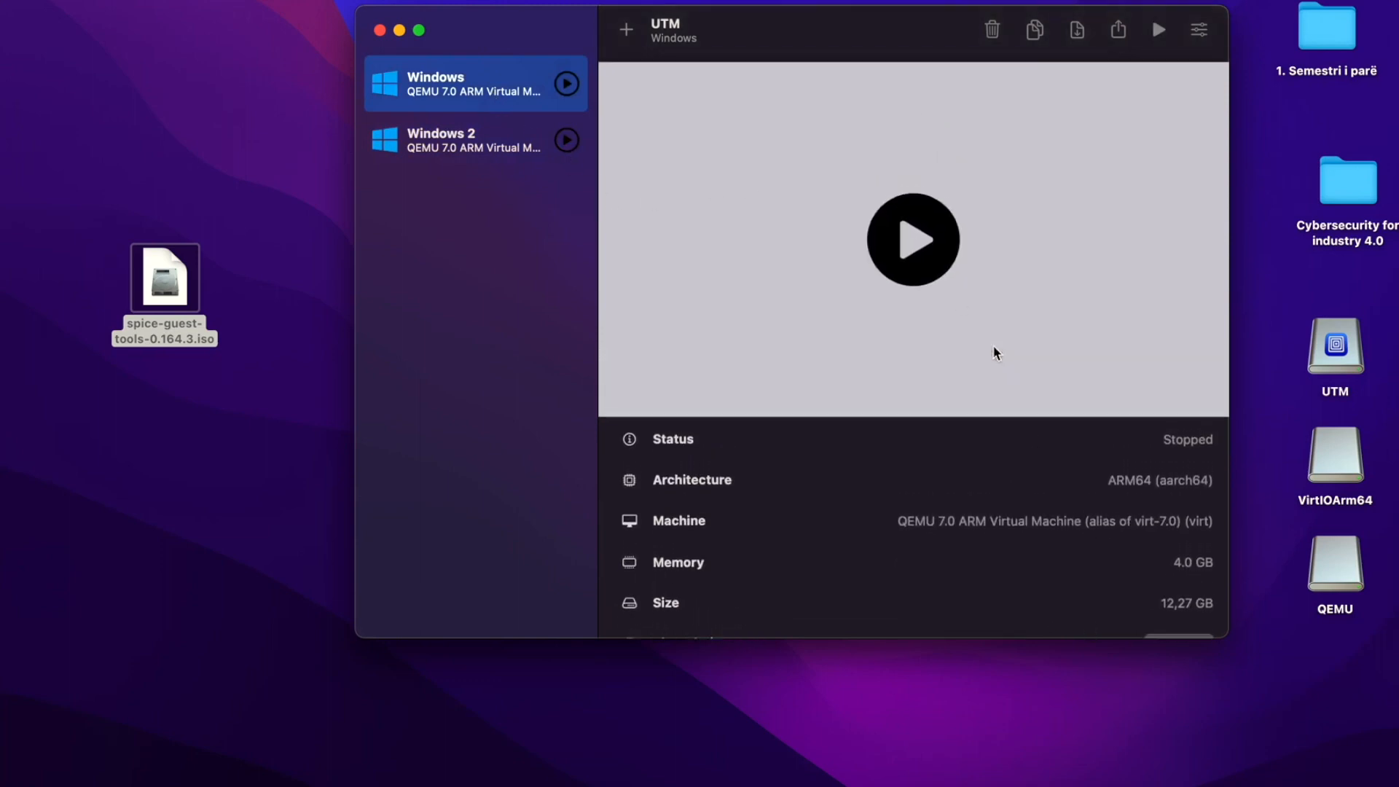
pyautogui.click(1157, 30)
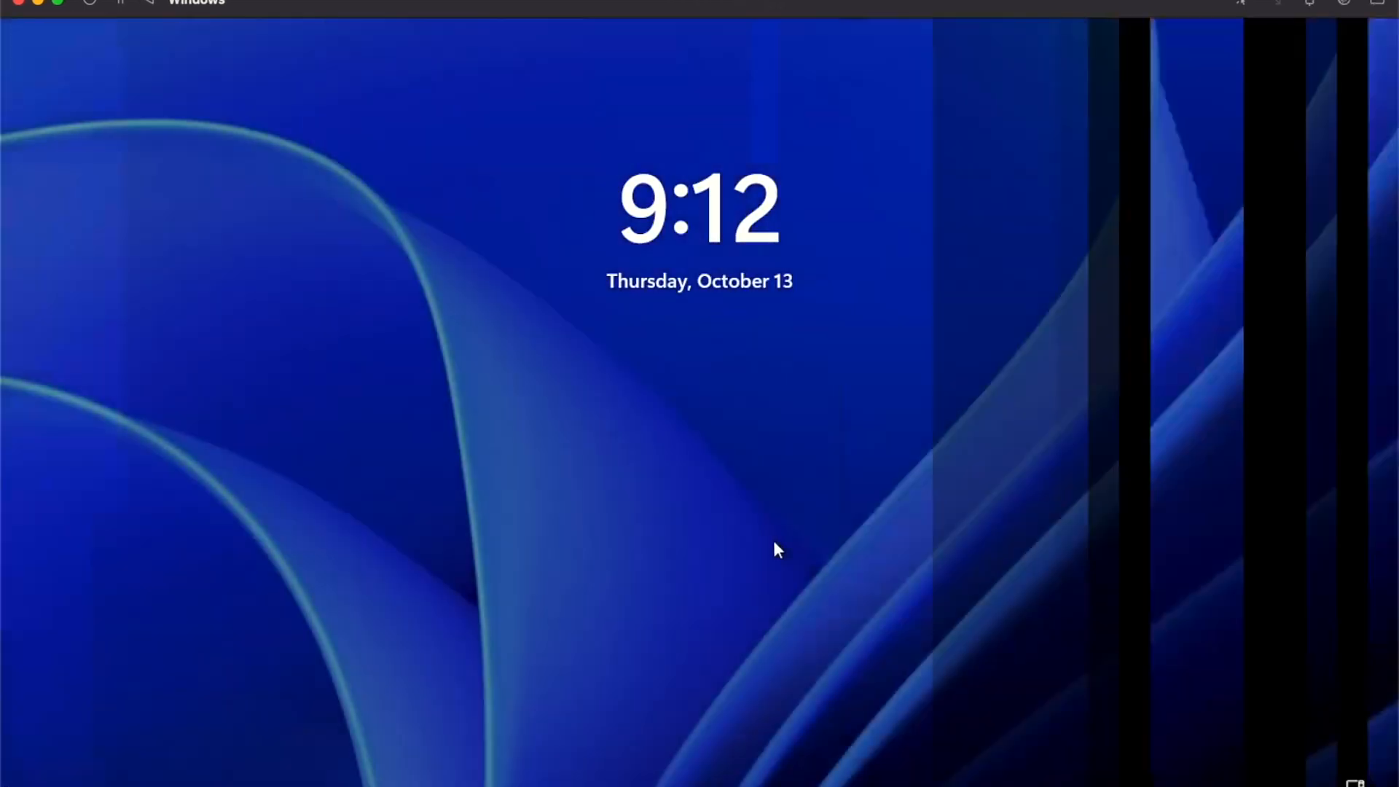
# - Sign in to the Windows virtual machine with the account PIN and reposition its window on the Mac desktop
pyautogui.click(773, 540)
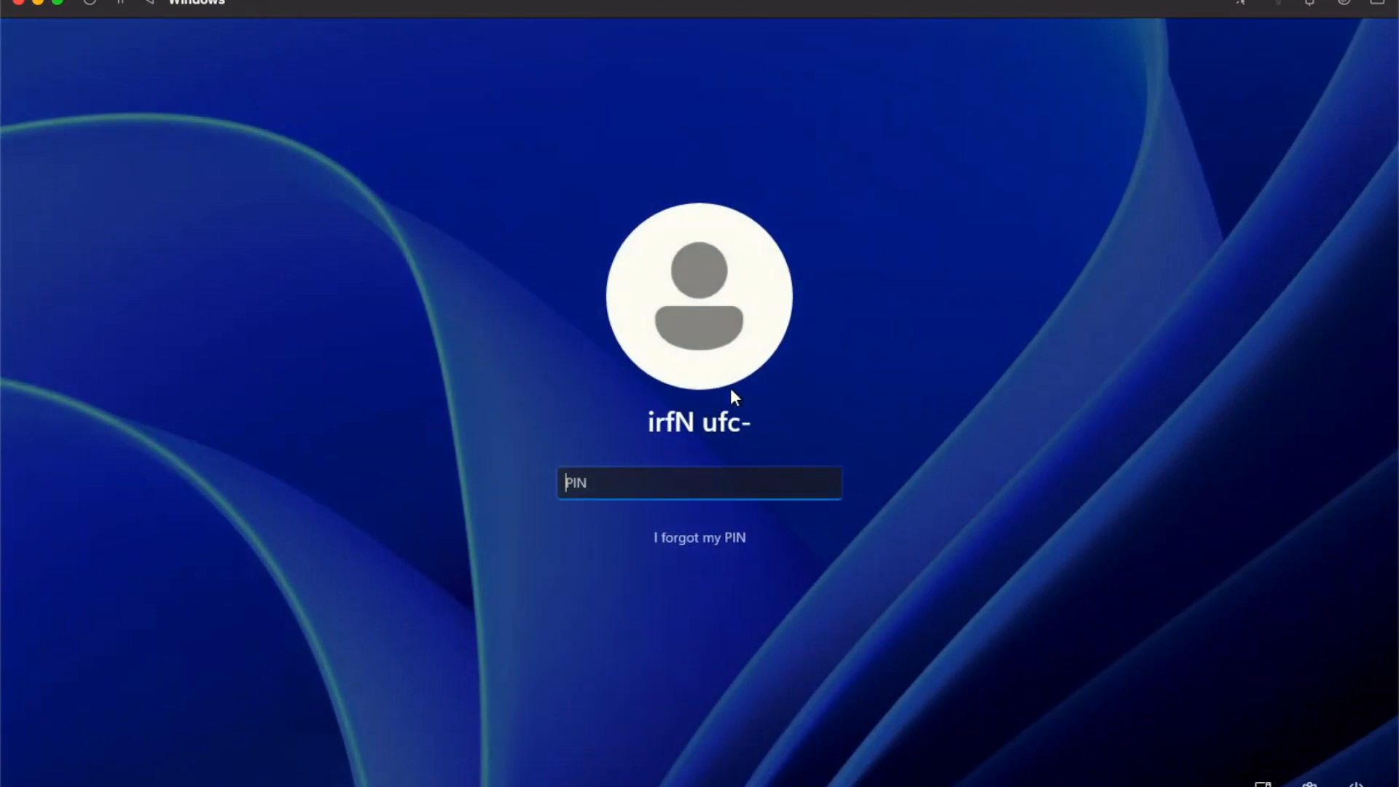
pyautogui.write('•••')
pyautogui.press('XF86AudioLowerVolume')
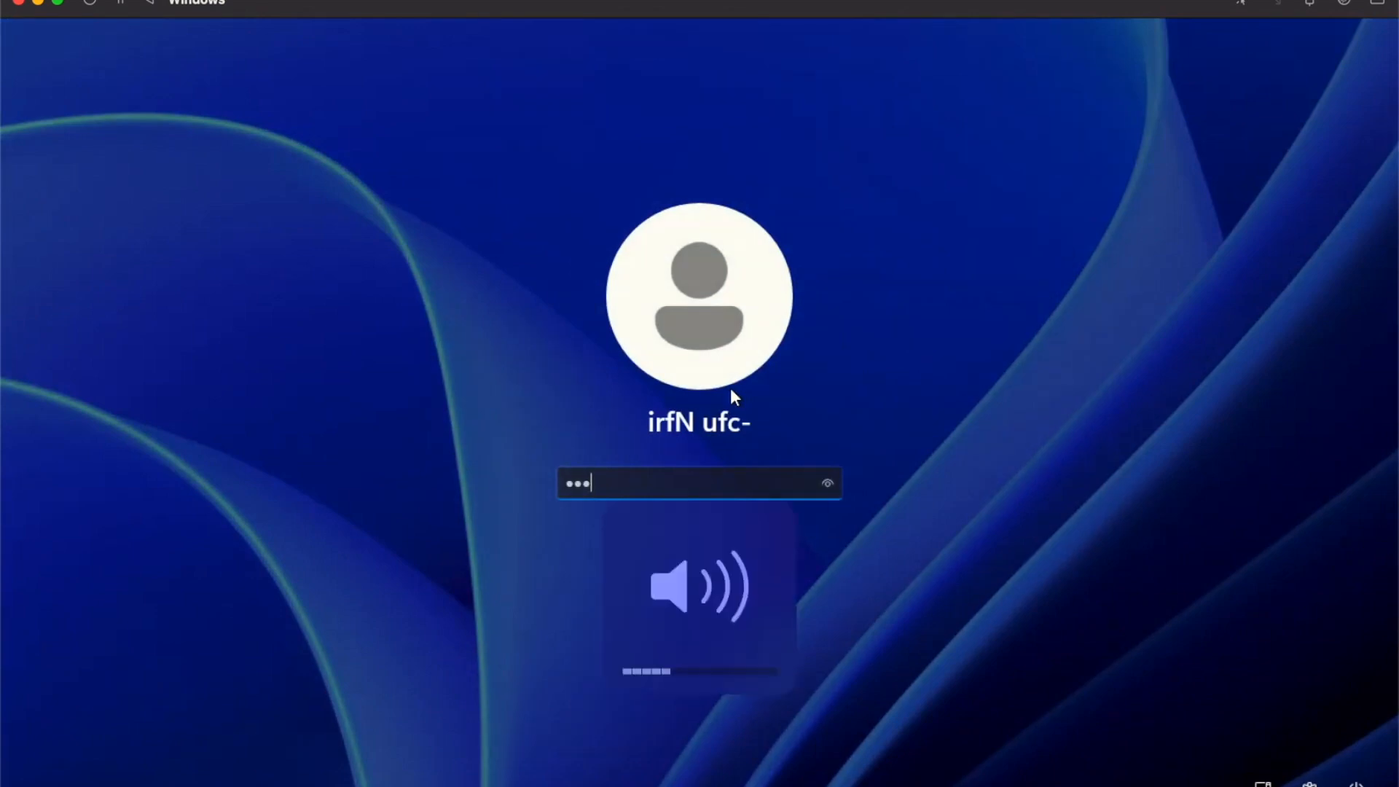
pyautogui.write('•')
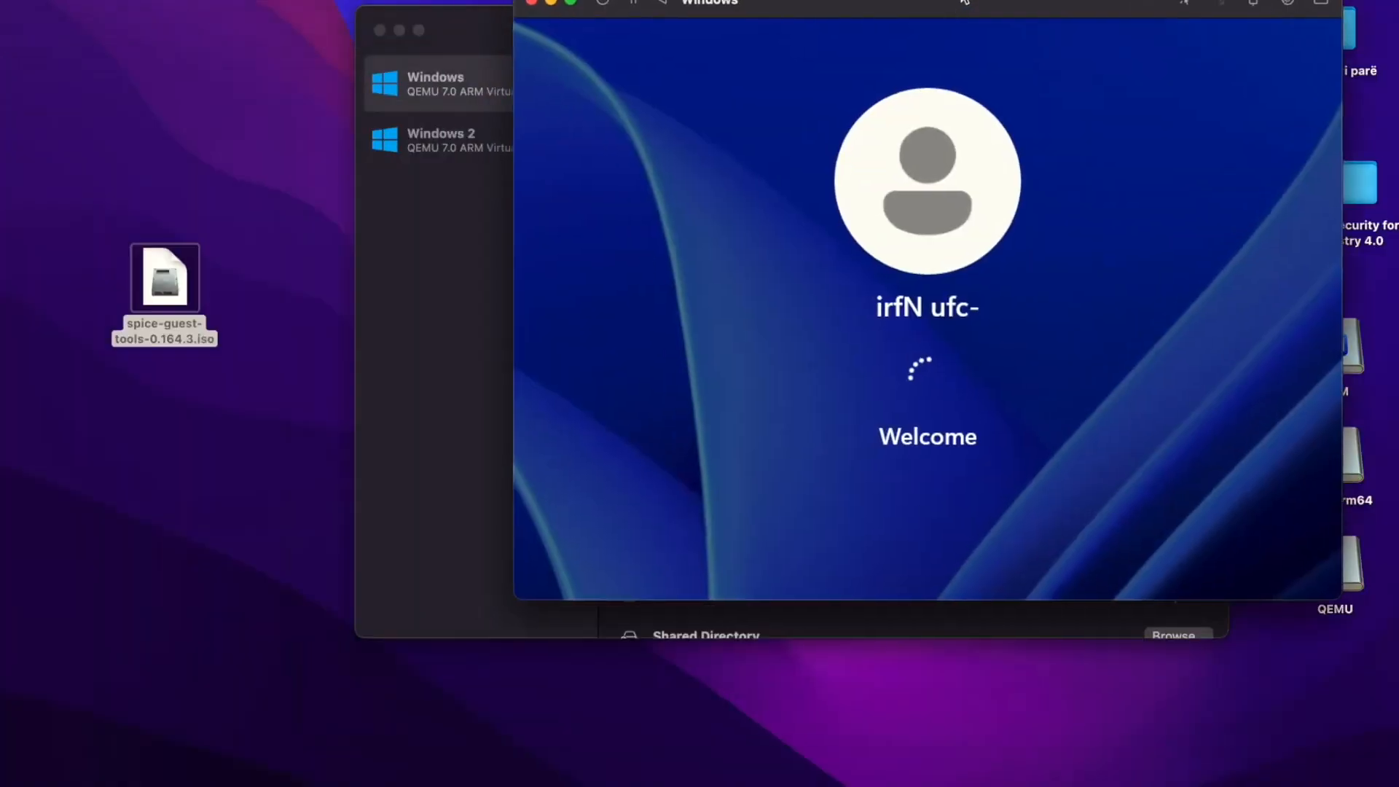
pyautogui.moveTo(957, 15); pyautogui.dragTo(778, 47)
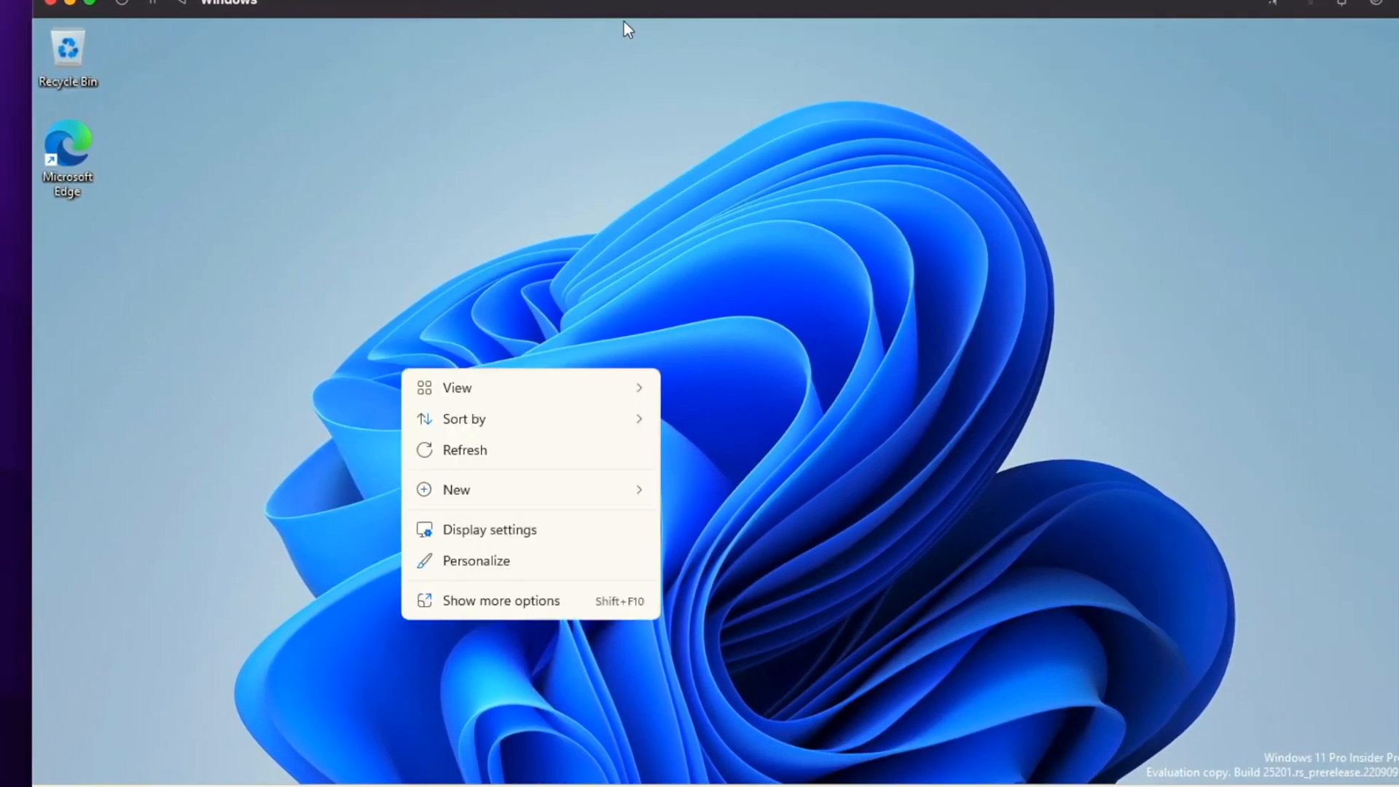
# - Open Microsoft Edge in the virtual machine, accept the privacy notice on its new tab page and close the browser
pyautogui.click(918, 407)
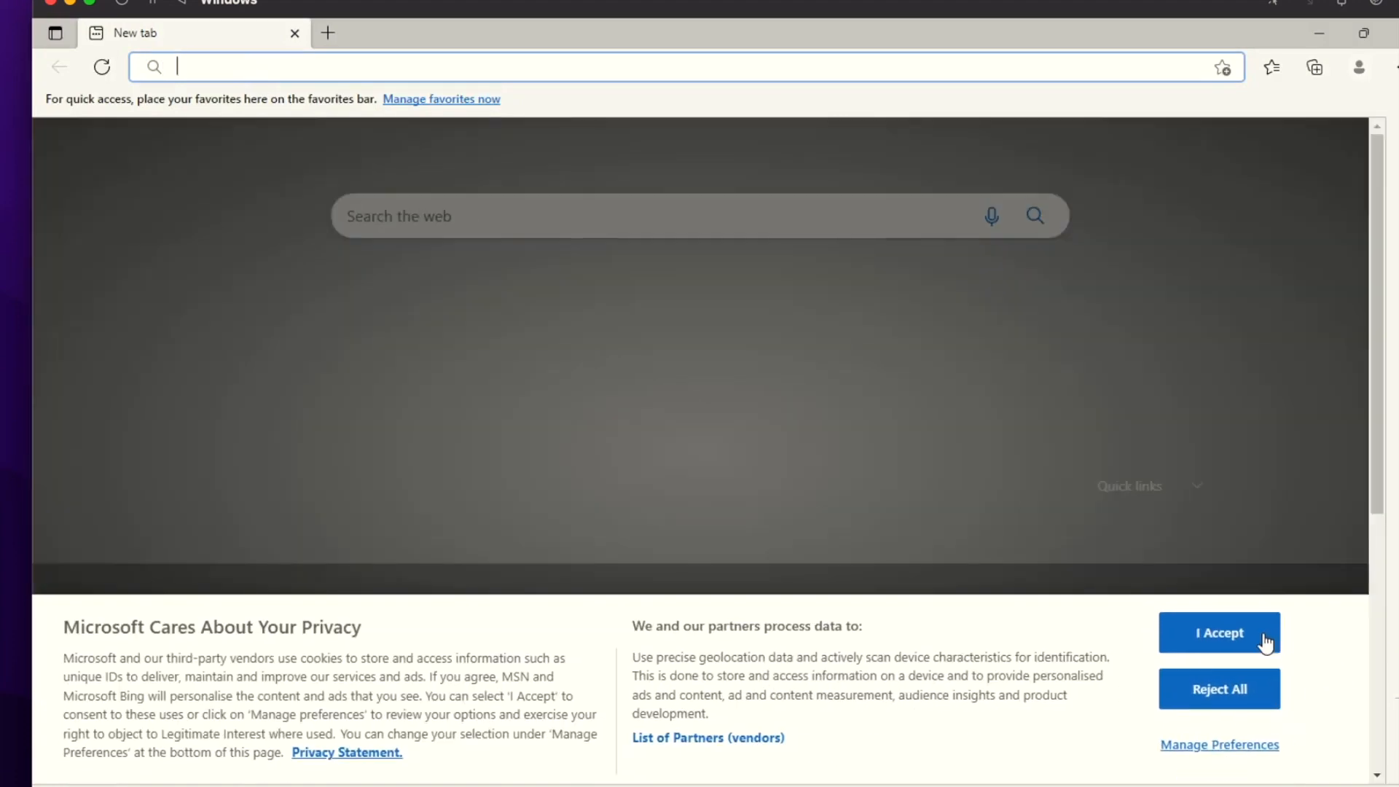
pyautogui.click(1266, 639)
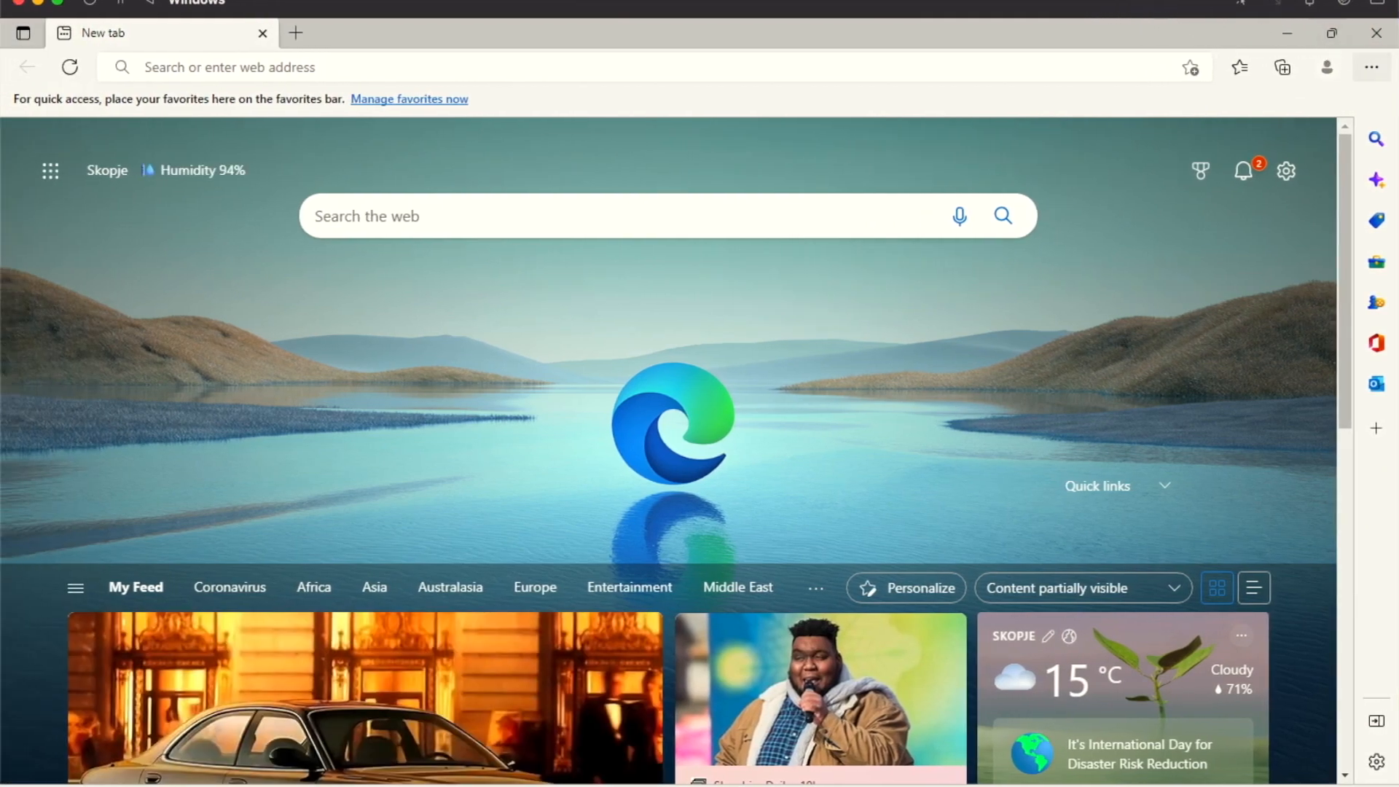
pyautogui.click(1377, 38)
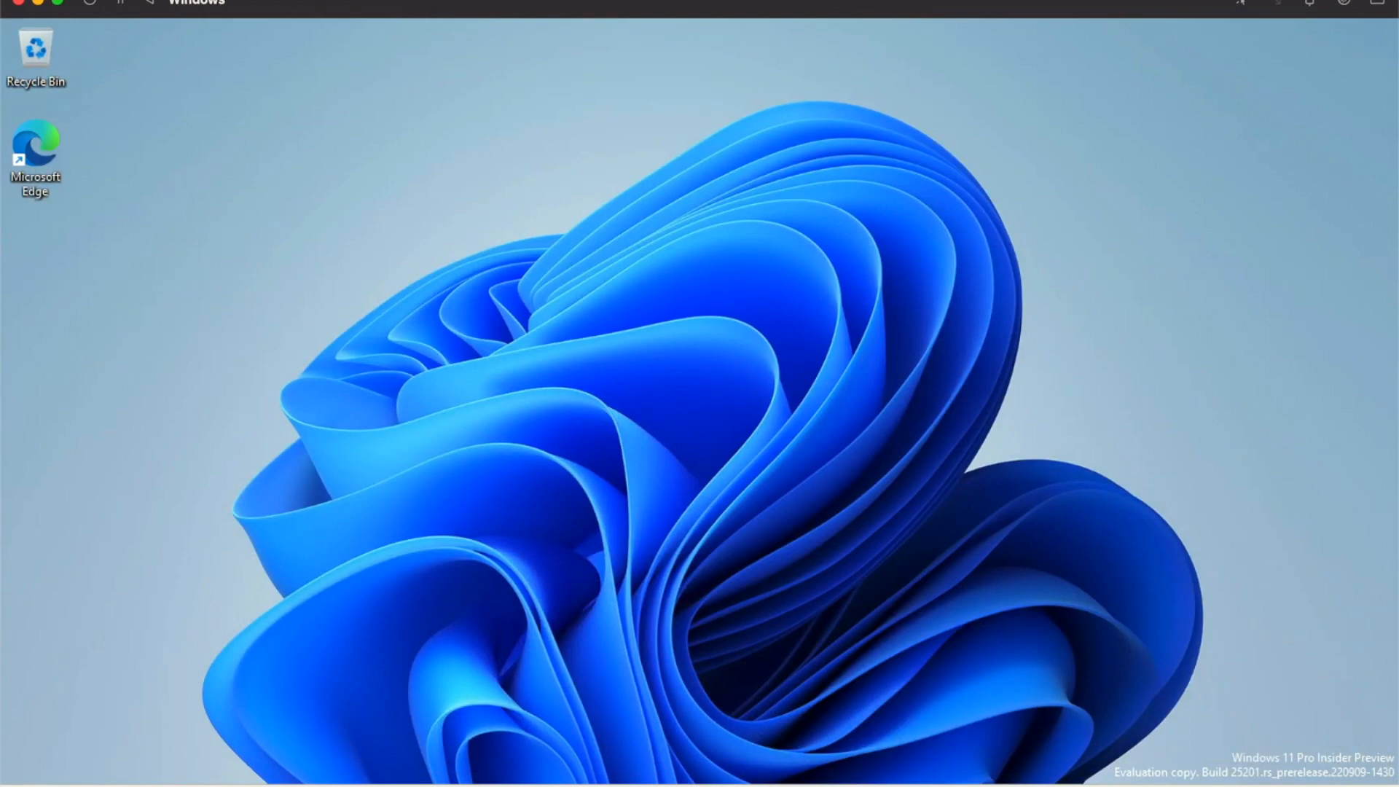
# - Check the Windows notification and calendar flyout in the virtual machine, and close it
pyautogui.press('super+n')
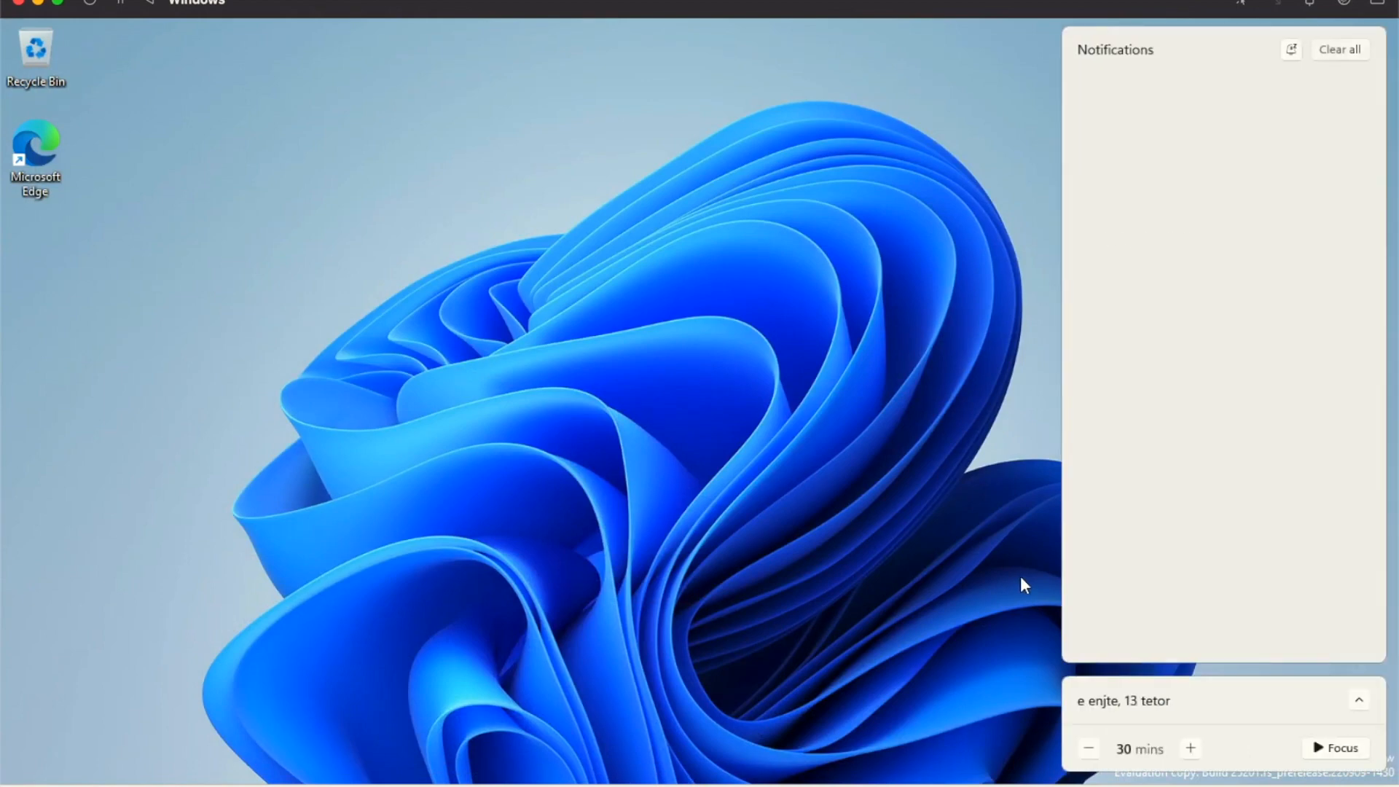
pyautogui.click(973, 565)
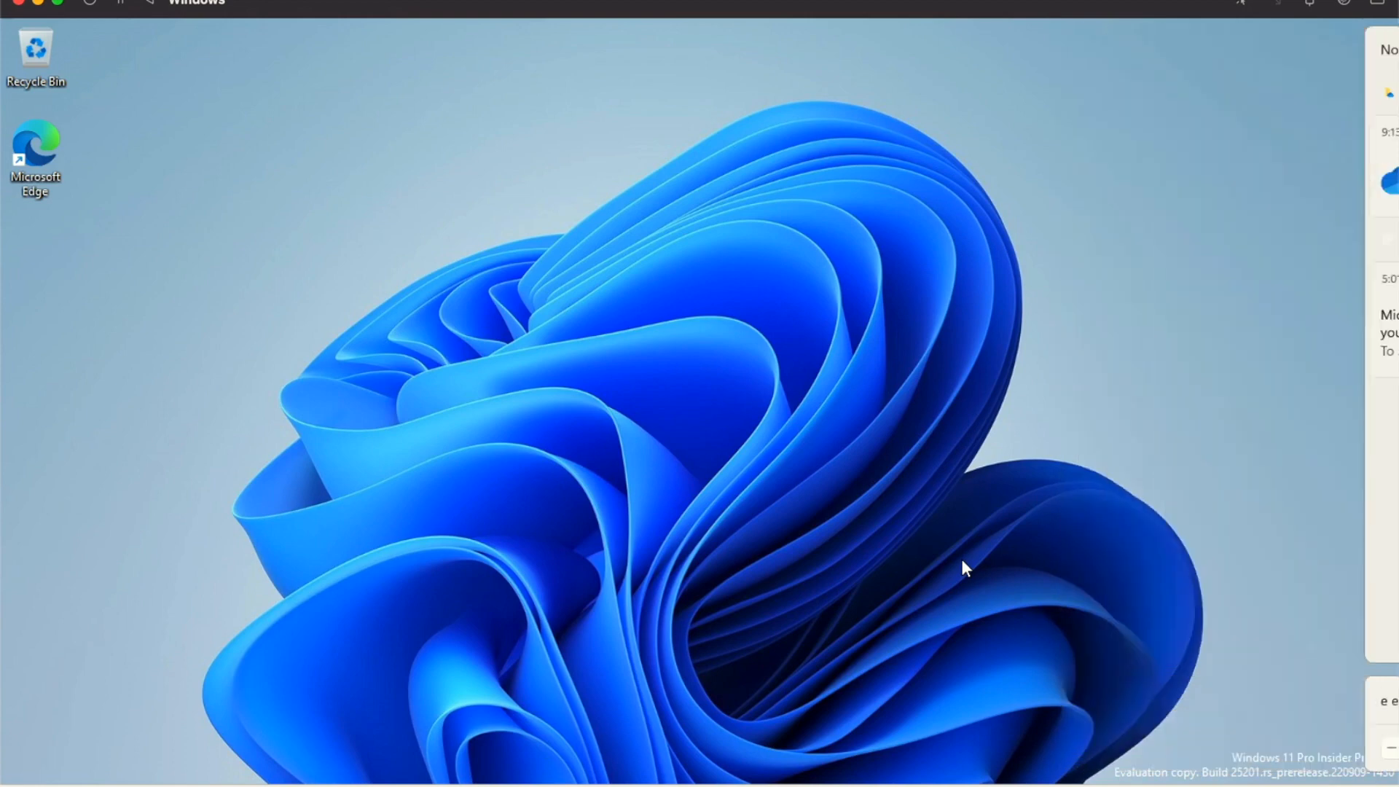